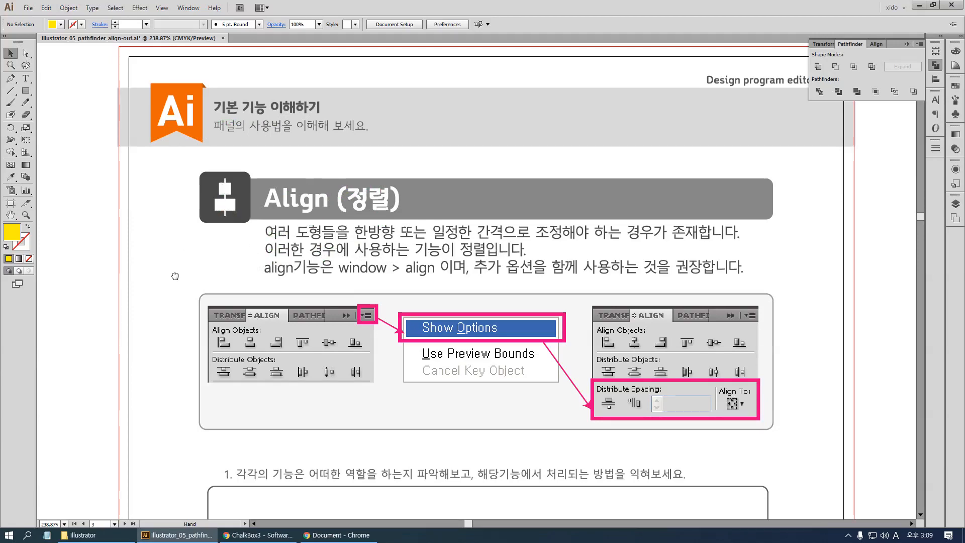
# Show the Align panel with its alignment, distribution and spacing options next to the worksheet page
pyautogui.moveTo(174, 277); pyautogui.dragTo(285, 275)
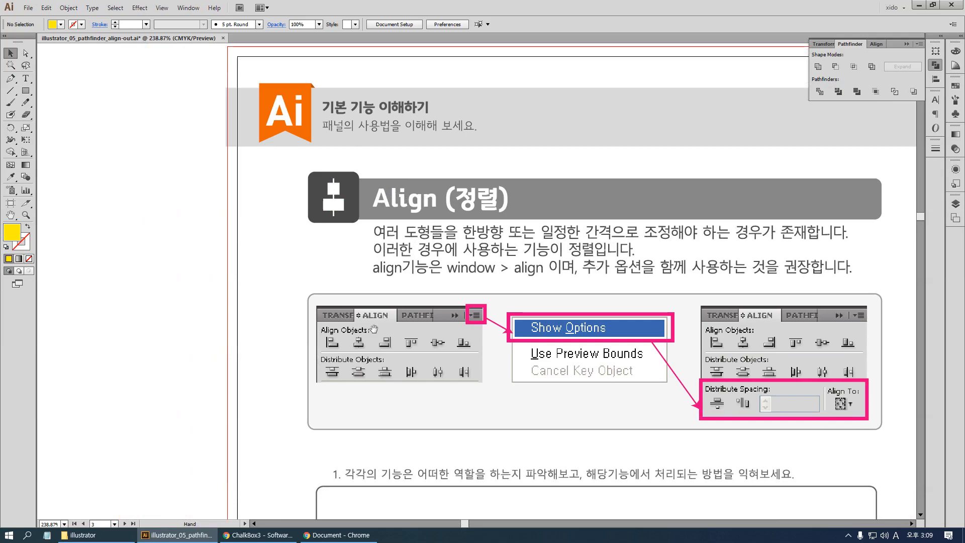
pyautogui.moveTo(598, 379); pyautogui.dragTo(618, 340)
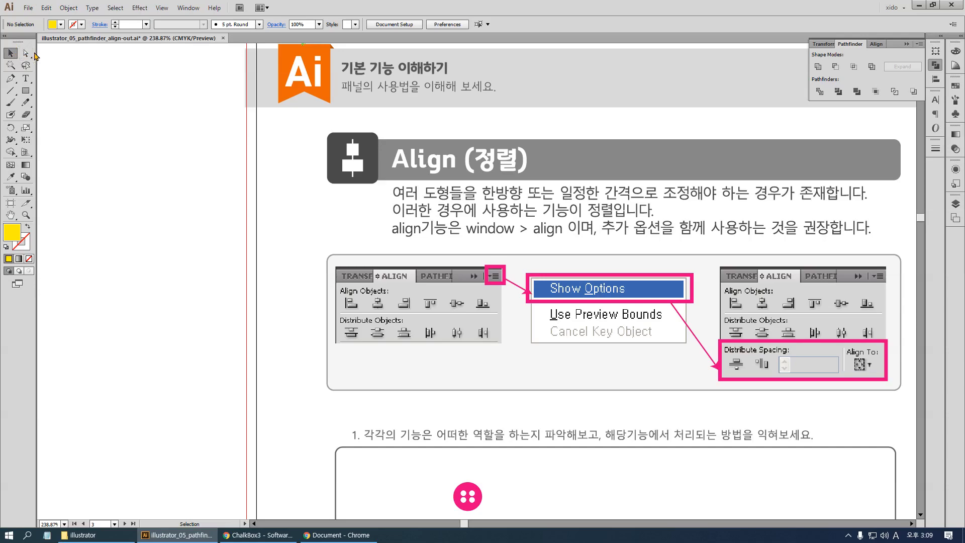
pyautogui.click(936, 79)
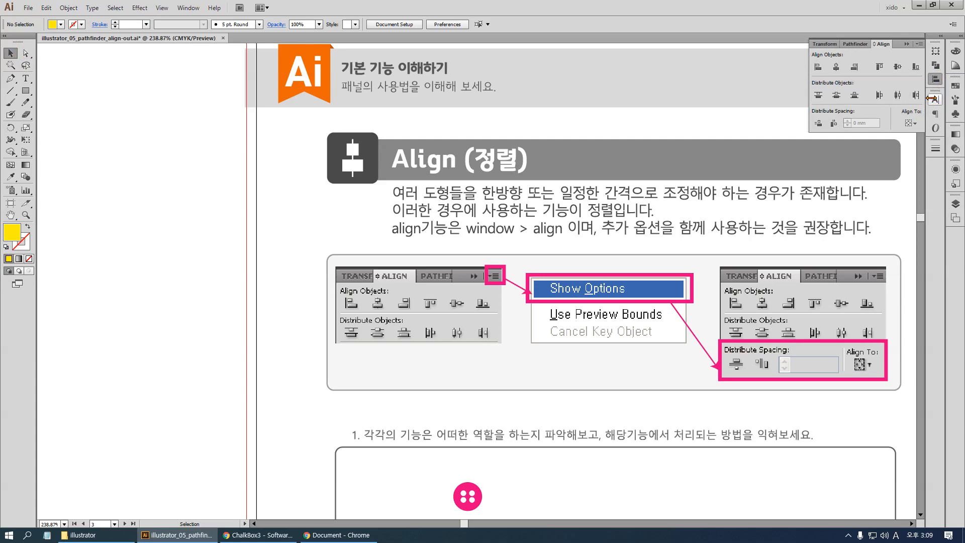
pyautogui.click(936, 78)
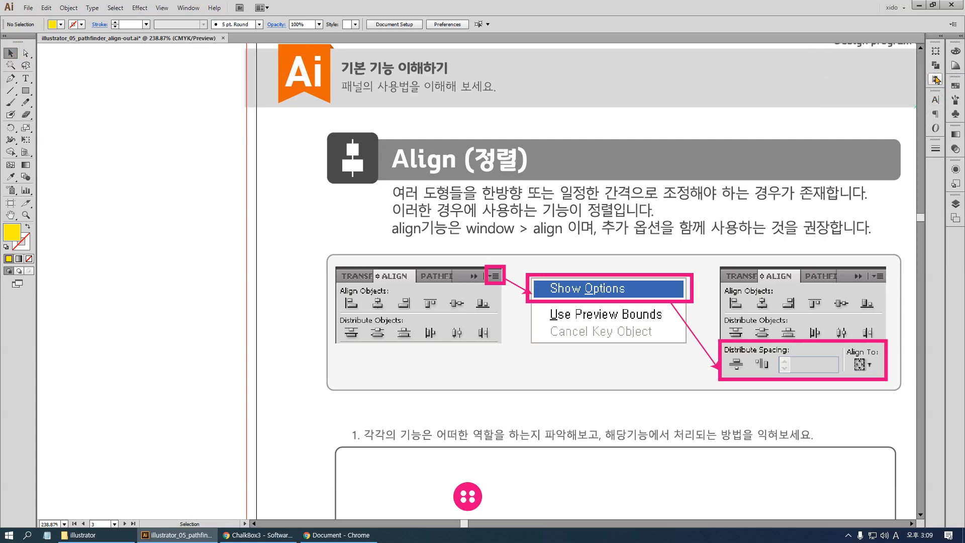
pyautogui.click(936, 79)
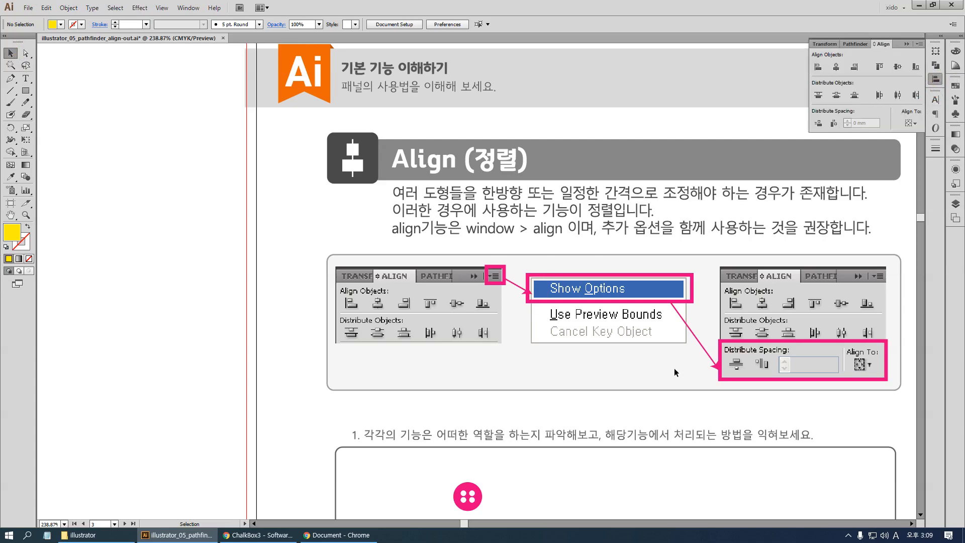
# Select the orange button shape in the worksheet's first exercise frame
pyautogui.moveTo(762, 362); pyautogui.dragTo(573, 286)
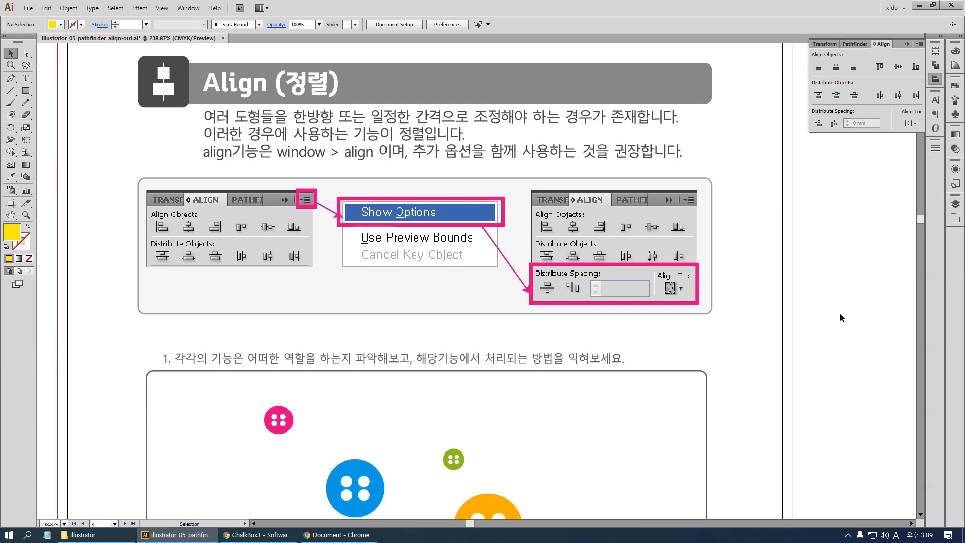
pyautogui.scroll(-2, 840, 309)
pyautogui.press('space')
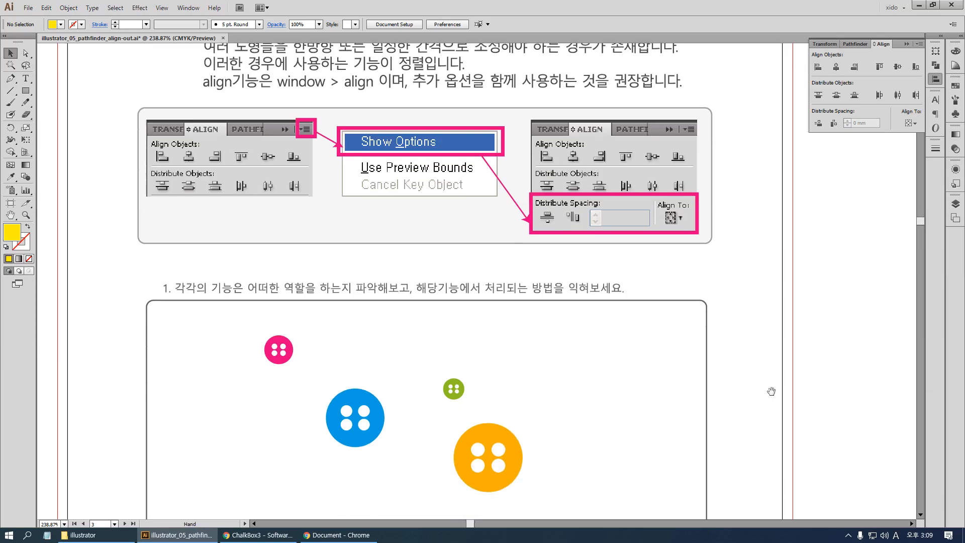
pyautogui.moveTo(756, 426); pyautogui.dragTo(778, 267)
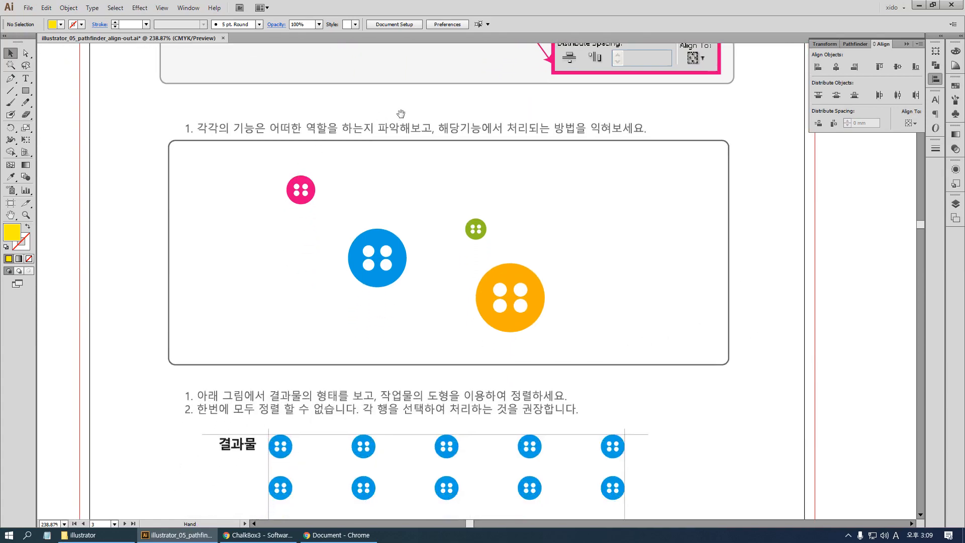
pyautogui.click(519, 279)
pyautogui.press('a')
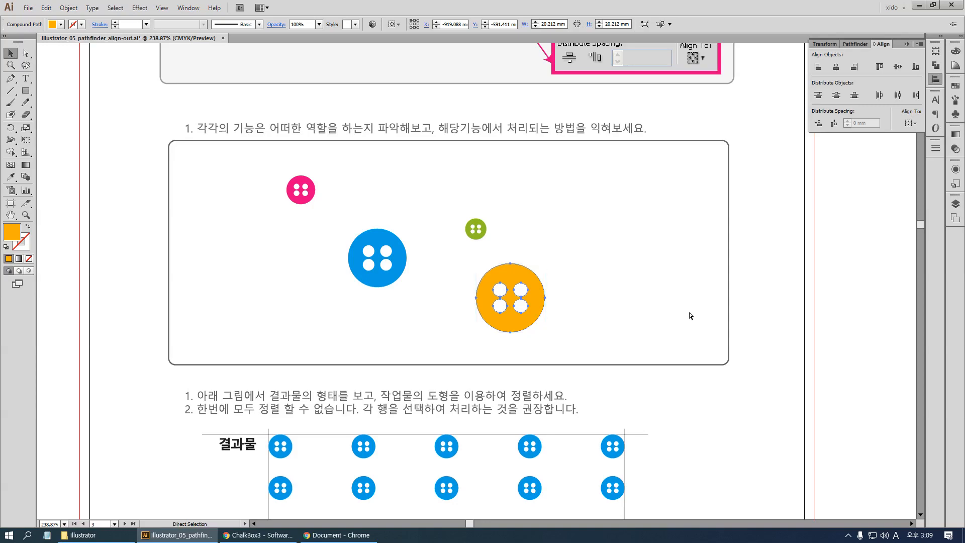
pyautogui.hotkey('ctrl', '0')
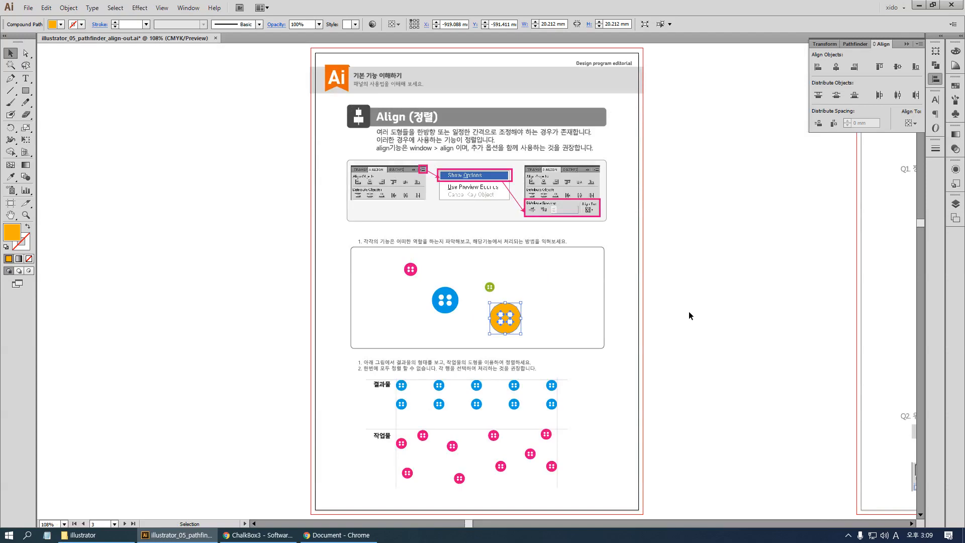
# Detach Align from its docked group and float it just outside the page, beside the exercise frame
pyautogui.click(936, 79)
pyautogui.moveTo(878, 136); pyautogui.dragTo(670, 246)
pyautogui.click(668, 121)
# Set the alignment reference for the orange button to Align to Artboard
pyautogui.click(521, 325)
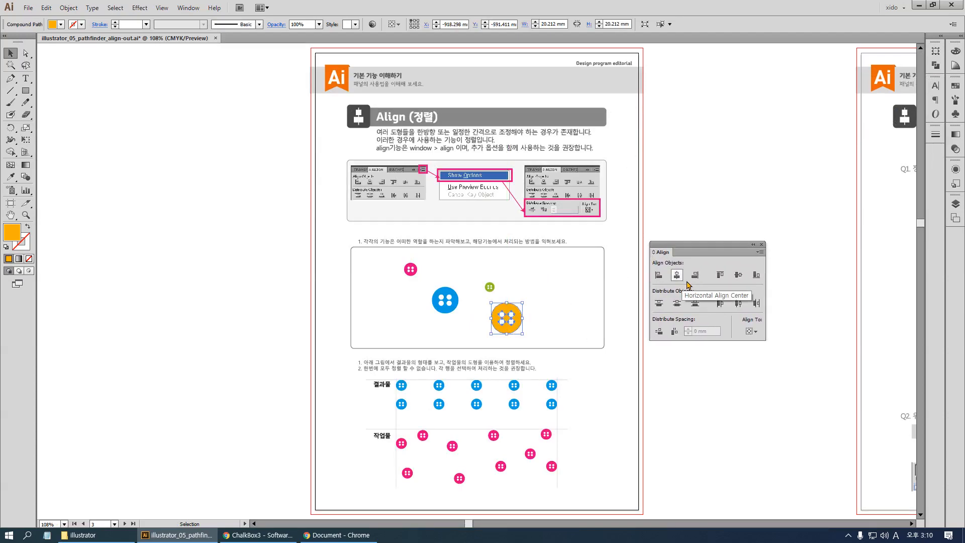
pyautogui.click(756, 331)
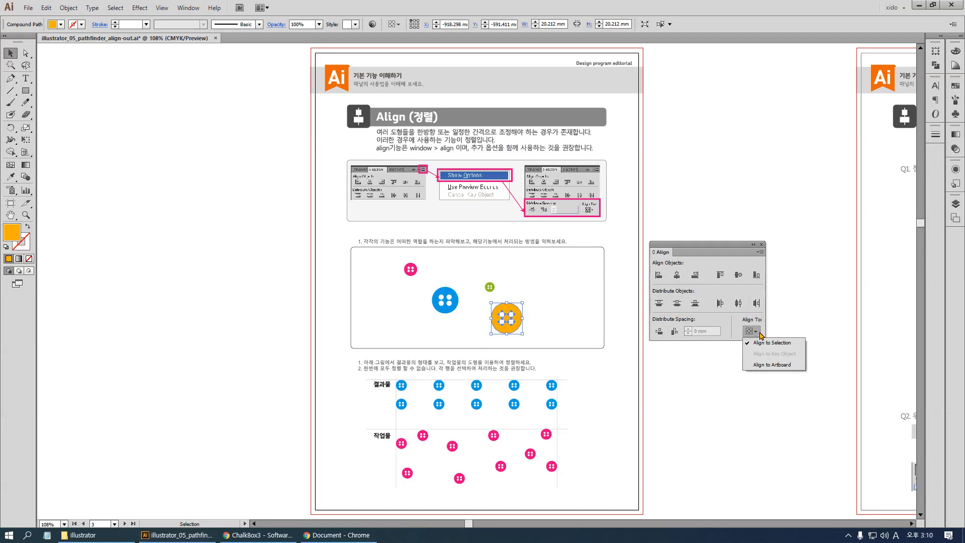
pyautogui.click(766, 366)
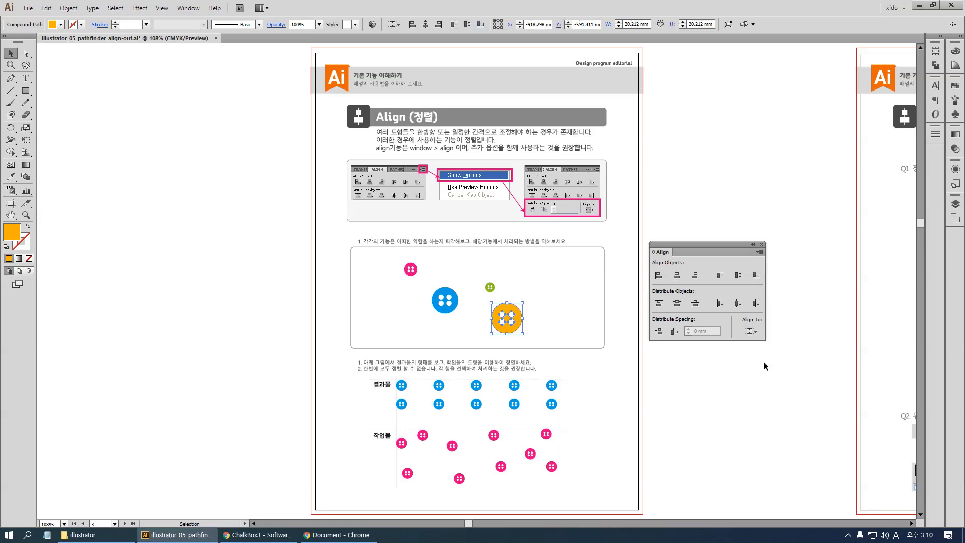
pyautogui.press('ctrl')
pyautogui.moveTo(678, 110)
pyautogui.mouseDown()
pyautogui.moveTo(739, 177)
pyautogui.moveTo(747, 202)
pyautogui.mouseUp()
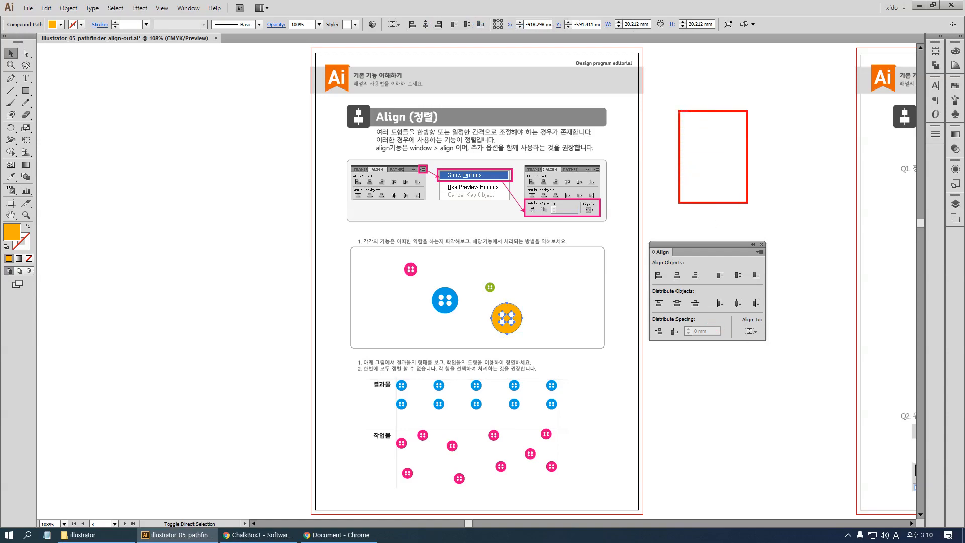
pyautogui.moveTo(746, 84)
pyautogui.mouseDown()
pyautogui.moveTo(748, 105)
pyautogui.moveTo(782, 108)
pyautogui.mouseUp()
pyautogui.moveTo(745, 213)
pyautogui.mouseDown()
pyautogui.moveTo(749, 230)
pyautogui.moveTo(780, 201)
pyautogui.mouseUp()
pyautogui.moveTo(678, 83)
pyautogui.mouseDown()
pyautogui.moveTo(679, 96)
pyautogui.moveTo(645, 114)
pyautogui.mouseUp()
pyautogui.moveTo(658, 198)
pyautogui.mouseDown()
pyautogui.moveTo(671, 193)
pyautogui.moveTo(683, 230)
pyautogui.mouseUp()
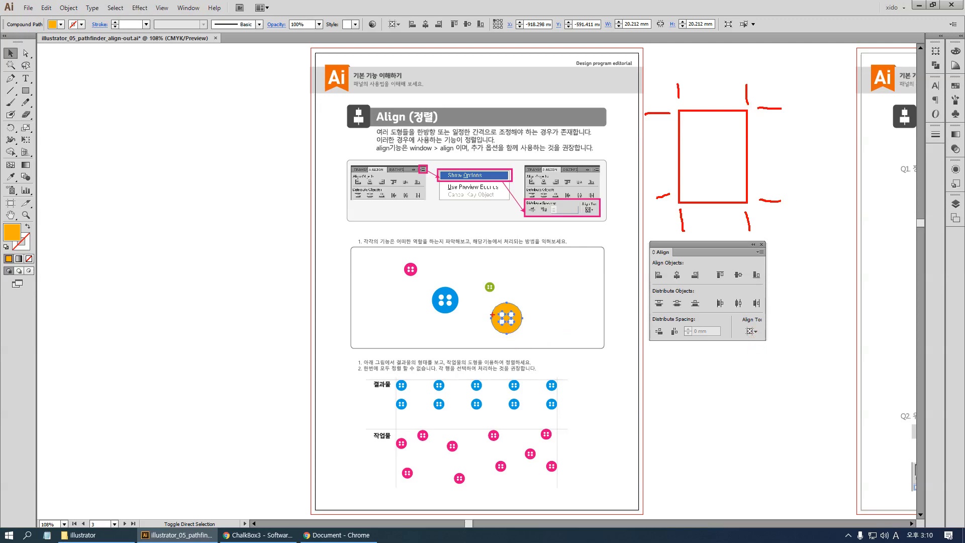
pyautogui.moveTo(490, 302)
pyautogui.mouseDown()
pyautogui.moveTo(505, 327)
pyautogui.moveTo(526, 267)
pyautogui.mouseUp()
pyautogui.moveTo(314, 52)
pyautogui.mouseDown()
pyautogui.moveTo(463, 69)
pyautogui.moveTo(608, 471)
pyautogui.moveTo(639, 510)
pyautogui.mouseUp()
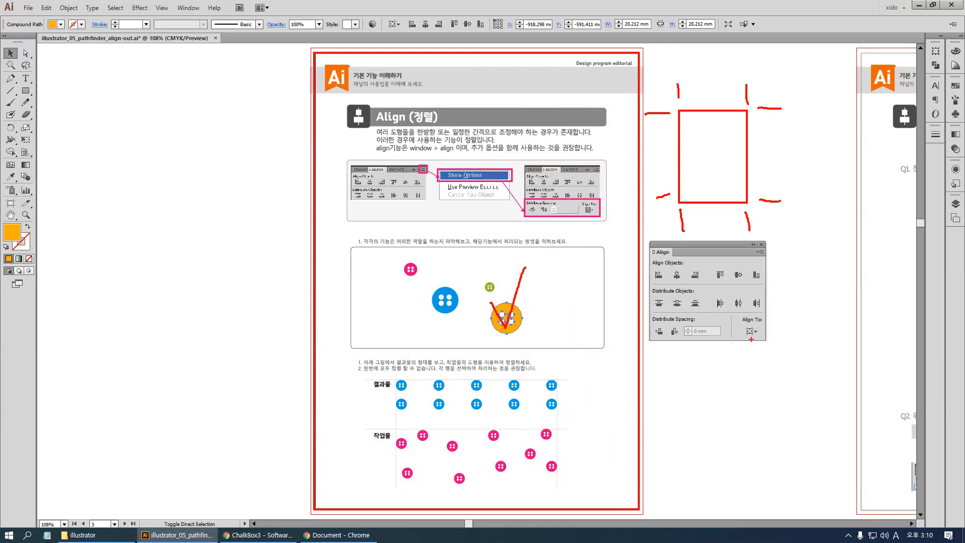
pyautogui.moveTo(751, 340)
pyautogui.mouseDown()
pyautogui.moveTo(740, 333)
pyautogui.moveTo(748, 313)
pyautogui.moveTo(762, 328)
pyautogui.moveTo(752, 339)
pyautogui.mouseUp()
pyautogui.moveTo(664, 282)
pyautogui.mouseDown()
pyautogui.moveTo(643, 272)
pyautogui.moveTo(668, 276)
pyautogui.mouseUp()
pyautogui.moveTo(316, 320); pyautogui.dragTo(479, 318)
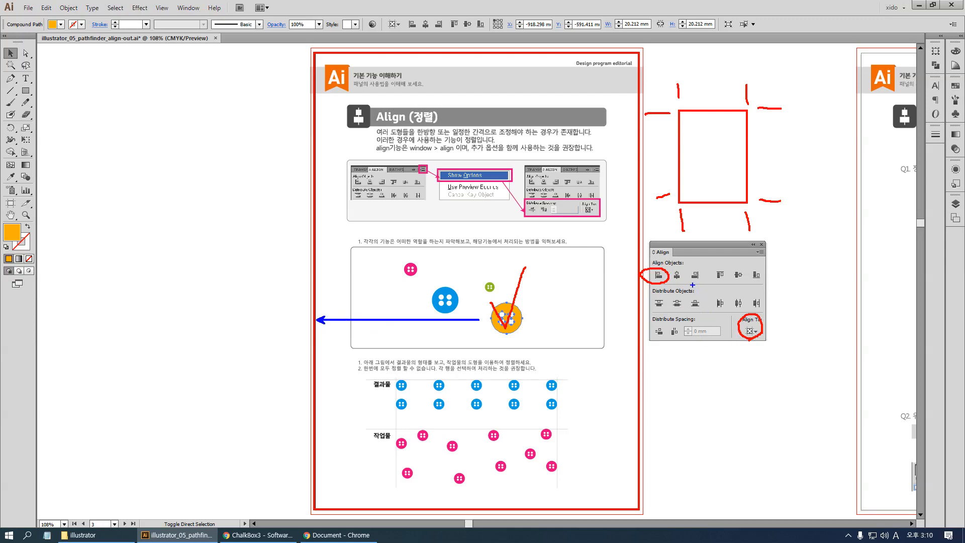
pyautogui.moveTo(693, 283)
pyautogui.mouseDown()
pyautogui.moveTo(705, 285)
pyautogui.moveTo(701, 267)
pyautogui.moveTo(688, 267)
pyautogui.moveTo(687, 284)
pyautogui.moveTo(704, 288)
pyautogui.mouseUp()
pyautogui.moveTo(632, 318); pyautogui.dragTo(558, 316)
pyautogui.moveTo(635, 316); pyautogui.dragTo(611, 325)
pyautogui.moveTo(749, 279)
pyautogui.mouseDown()
pyautogui.moveTo(746, 265)
pyautogui.moveTo(762, 271)
pyautogui.moveTo(753, 283)
pyautogui.mouseUp()
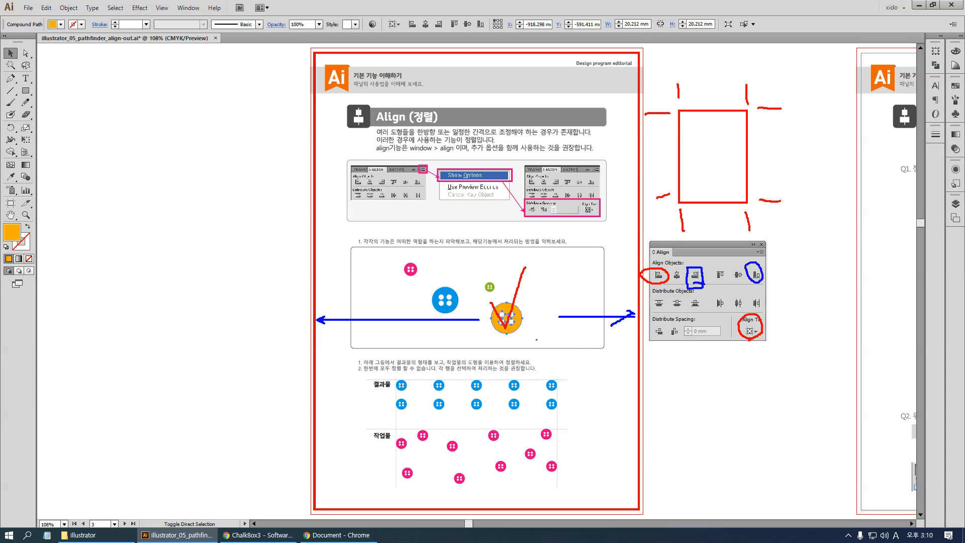
pyautogui.moveTo(510, 341)
pyautogui.mouseDown()
pyautogui.moveTo(491, 434)
pyautogui.moveTo(493, 508)
pyautogui.mouseUp()
pyautogui.moveTo(512, 475); pyautogui.dragTo(497, 504)
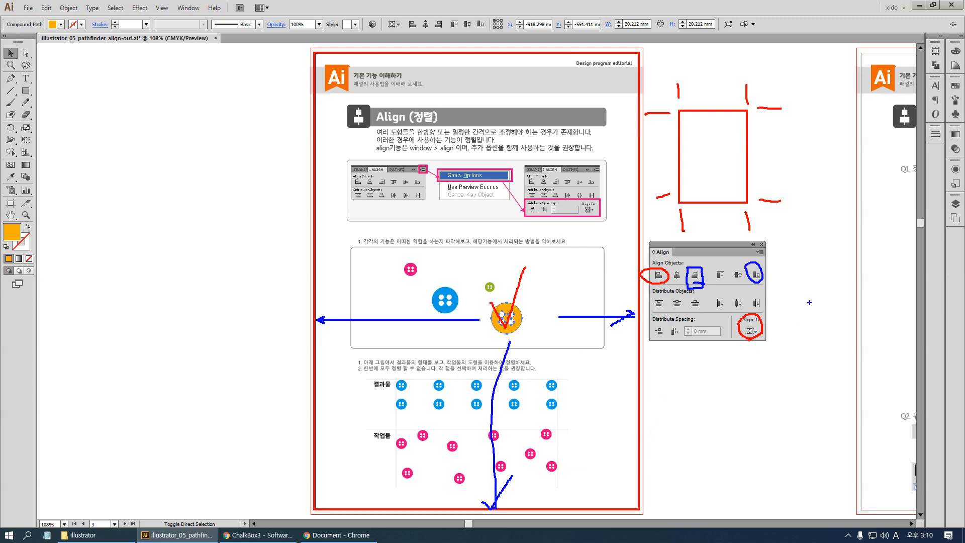
pyautogui.press('Escape')
# Try the horizontal alignments on the orange button, moving it to the artboard's left edge, centre and right edge
pyautogui.click(661, 276)
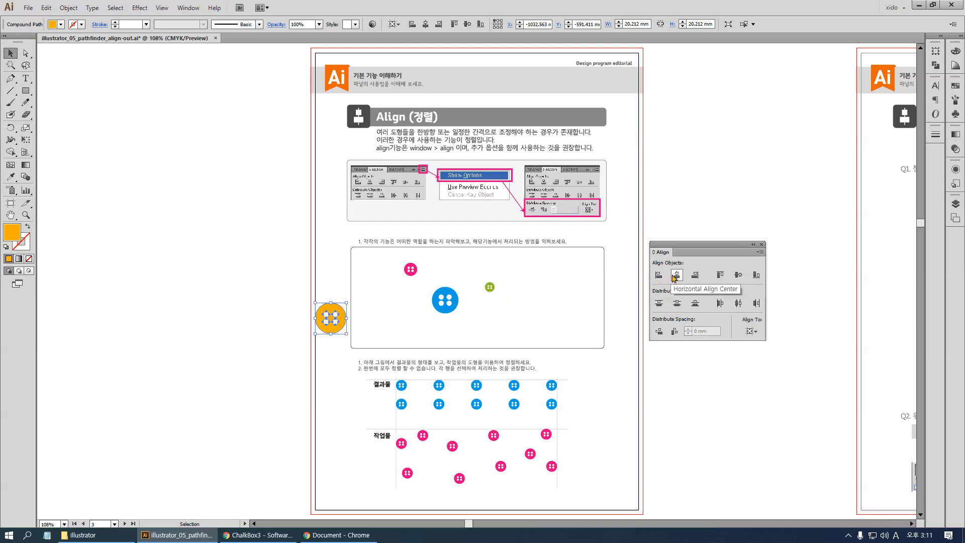
pyautogui.click(674, 277)
pyautogui.click(695, 275)
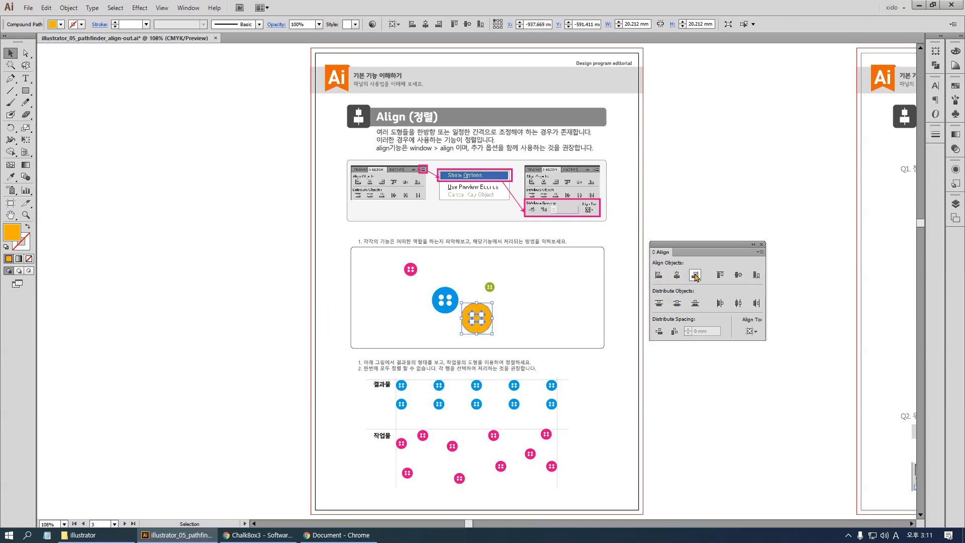
# Try the vertical alignments on the orange button, moving it to the artboard's top edge, middle and bottom edge
pyautogui.click(720, 277)
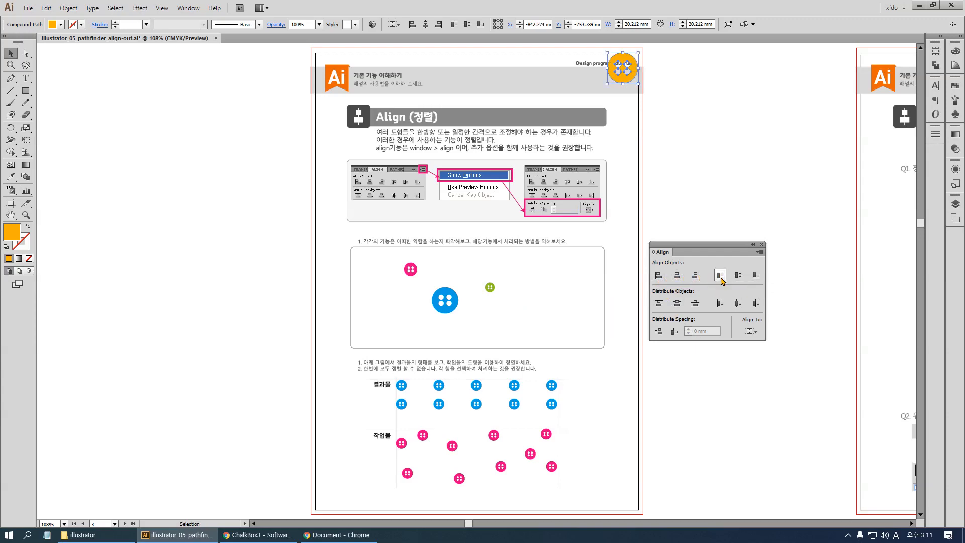
pyautogui.click(737, 276)
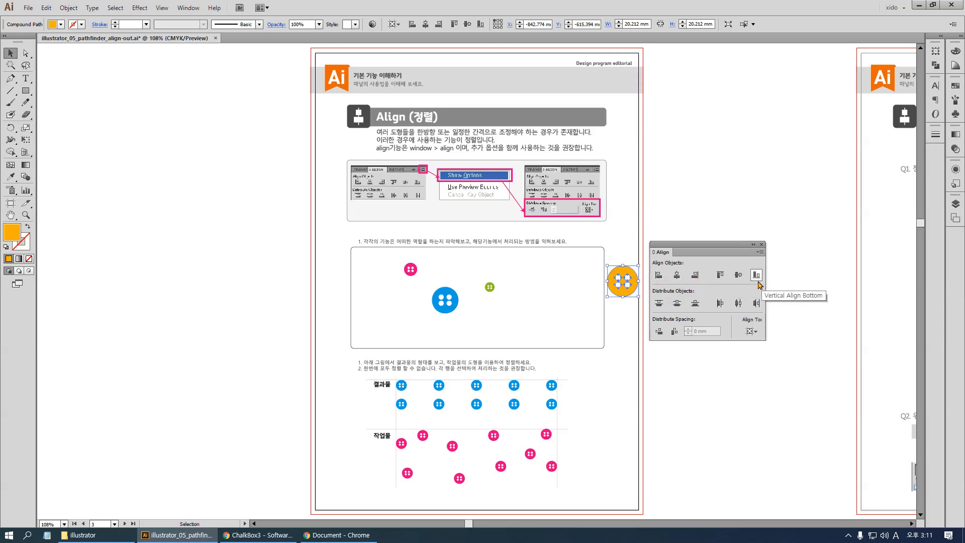
pyautogui.click(756, 278)
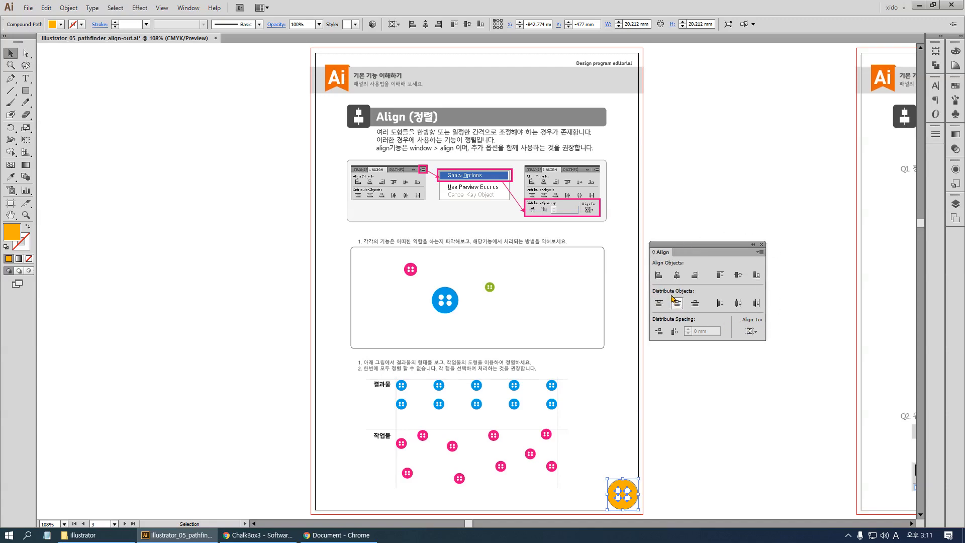
# Centre the orange button on the artboard both horizontally and vertically
pyautogui.click(676, 275)
pyautogui.click(738, 275)
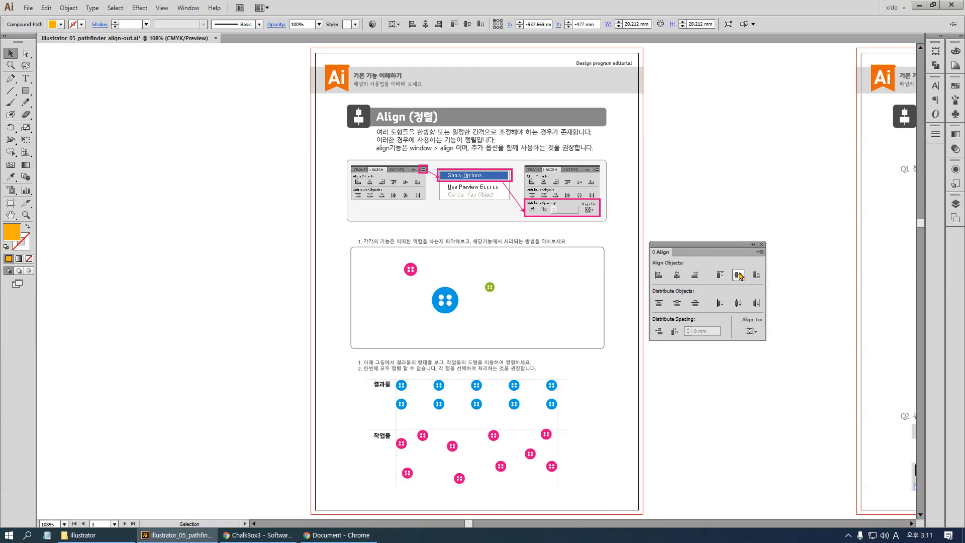
# Undo all artboard alignments of the orange button back to its place in the exercise frame
pyautogui.hotkey('ctrl', 'z')
pyautogui.hotkey('ctrl', 'z')
pyautogui.hotkey('ctrl', 'z')
pyautogui.hotkey('ctrl', 'z')
pyautogui.hotkey('ctrl', 'z')
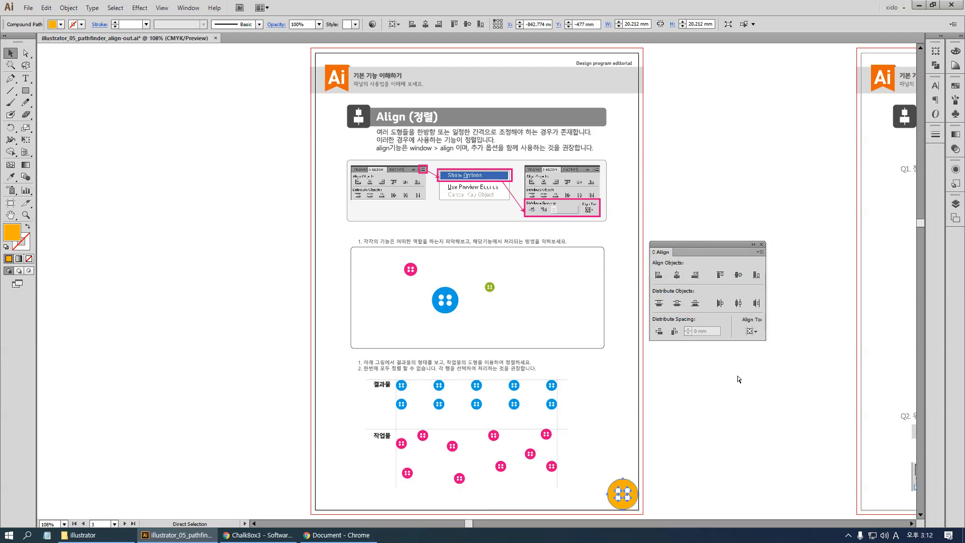
pyautogui.hotkey('ctrl', 'z')
pyautogui.hotkey('ctrl', 'z')
pyautogui.hotkey('ctrl', 'z')
pyautogui.hotkey('ctrl', 'z')
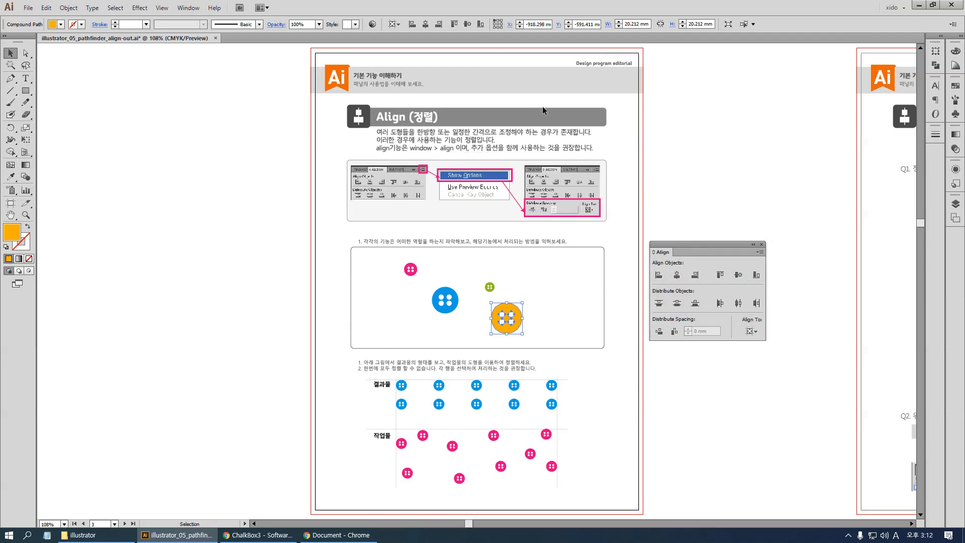
# Set the alignment reference to Align to Selection, deselect the orange button and move the floating Align panel closer to the exercise frame
pyautogui.click(752, 332)
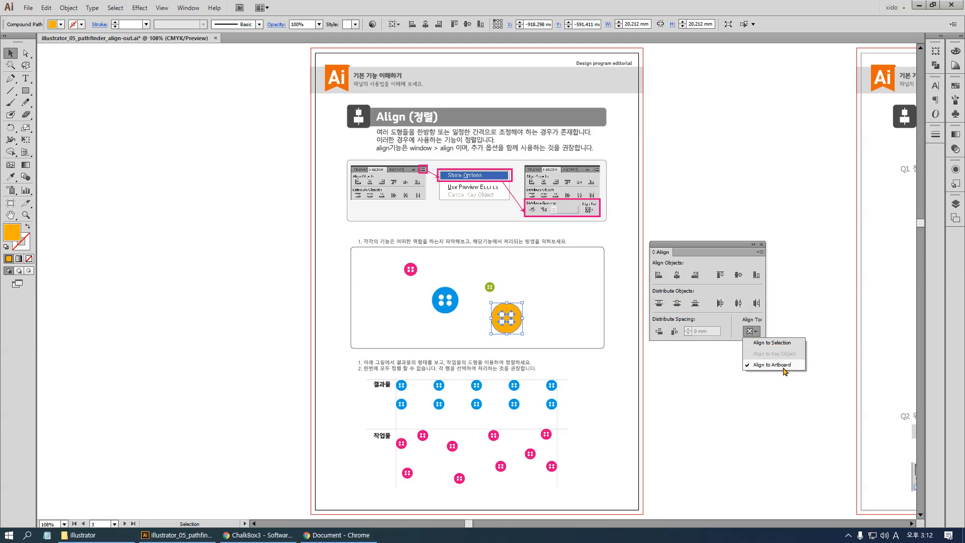
pyautogui.click(783, 343)
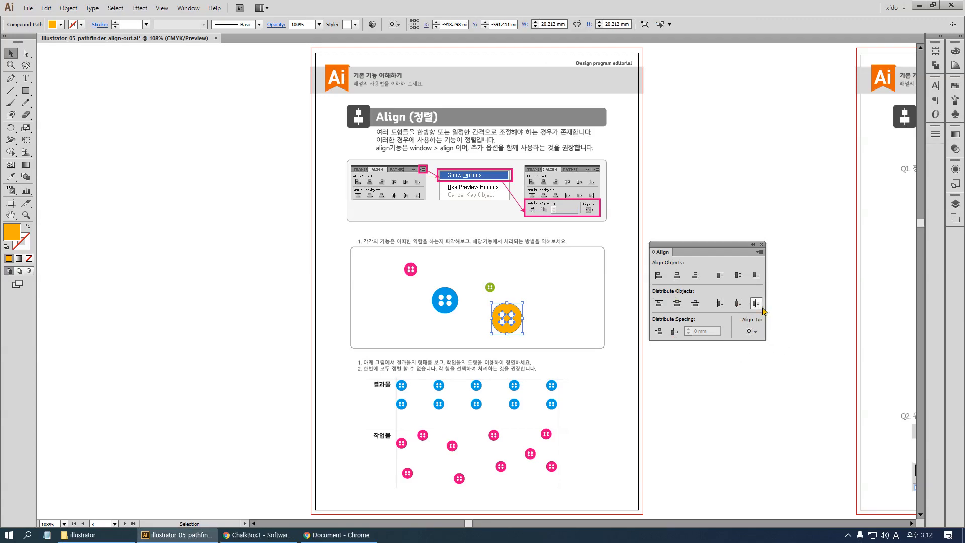
pyautogui.click(753, 378)
pyautogui.moveTo(699, 256); pyautogui.dragTo(680, 253)
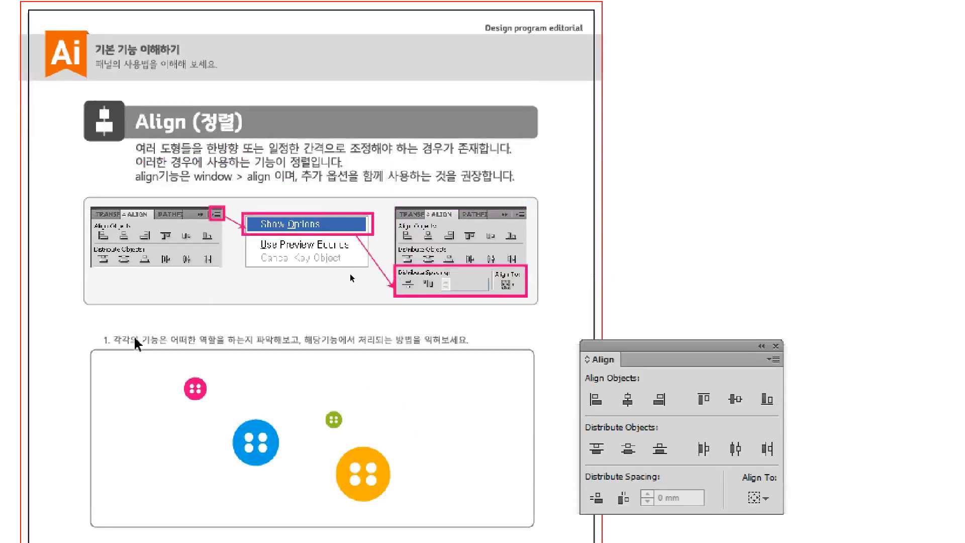
# Select all four coloured buttons in the exercise frame and choose Align to Selection as their alignment reference
pyautogui.moveTo(138, 380); pyautogui.dragTo(437, 490)
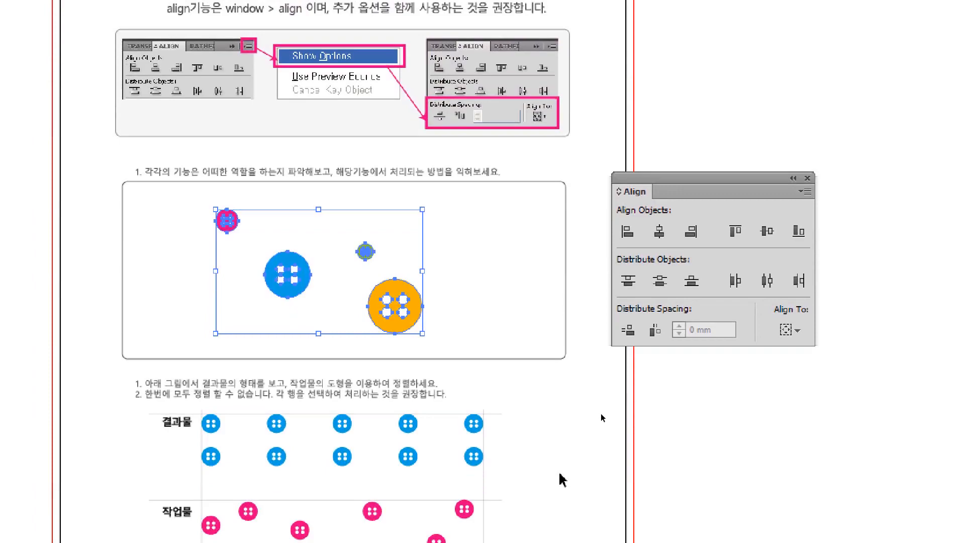
pyautogui.click(166, 240)
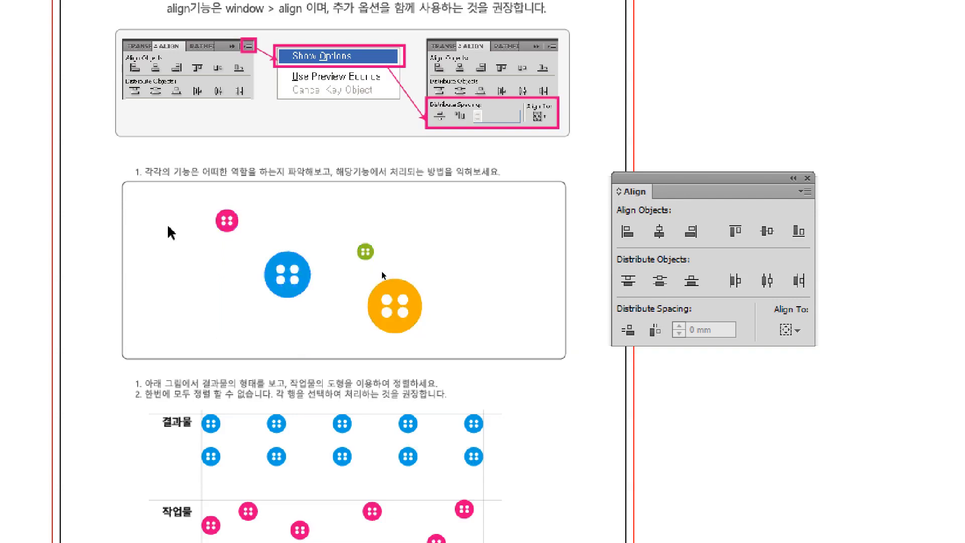
pyautogui.moveTo(190, 211); pyautogui.dragTo(437, 347)
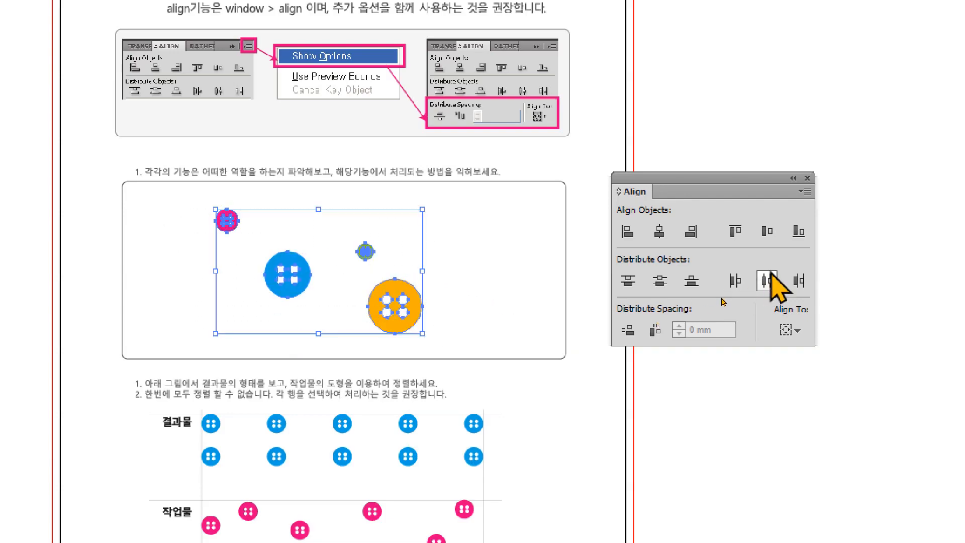
pyautogui.click(789, 330)
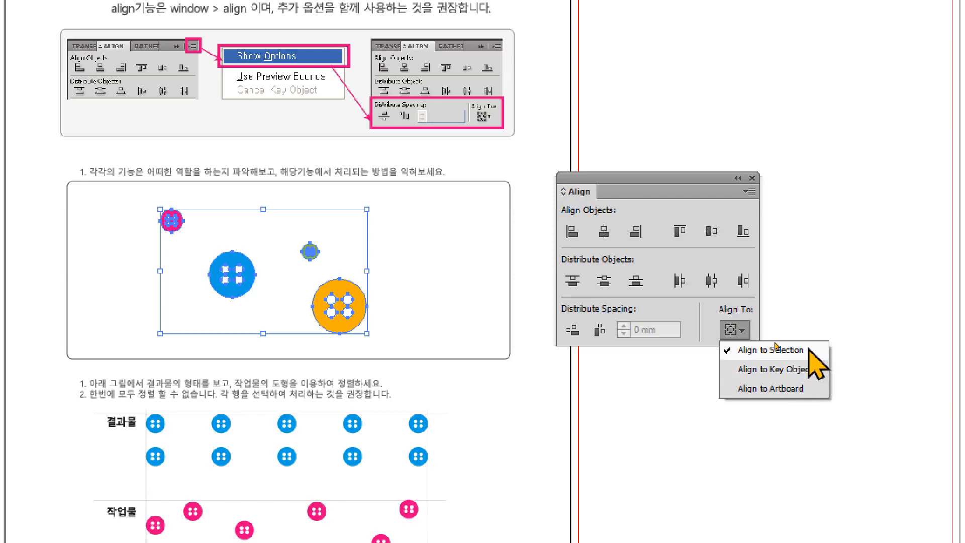
pyautogui.click(775, 348)
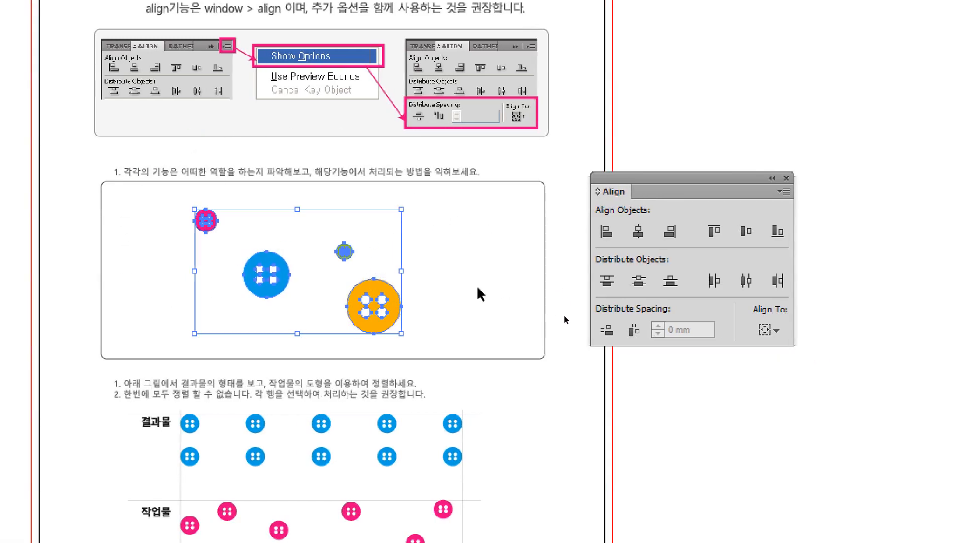
# Try aligning the four selected buttons to their left edges with the Align panel moved aside, and undo the alignment
pyautogui.press('a')
pyautogui.hotkey('ctrl', 'space')
pyautogui.moveTo(158, 161); pyautogui.dragTo(556, 385)
pyautogui.moveTo(280, 394); pyautogui.dragTo(685, 422)
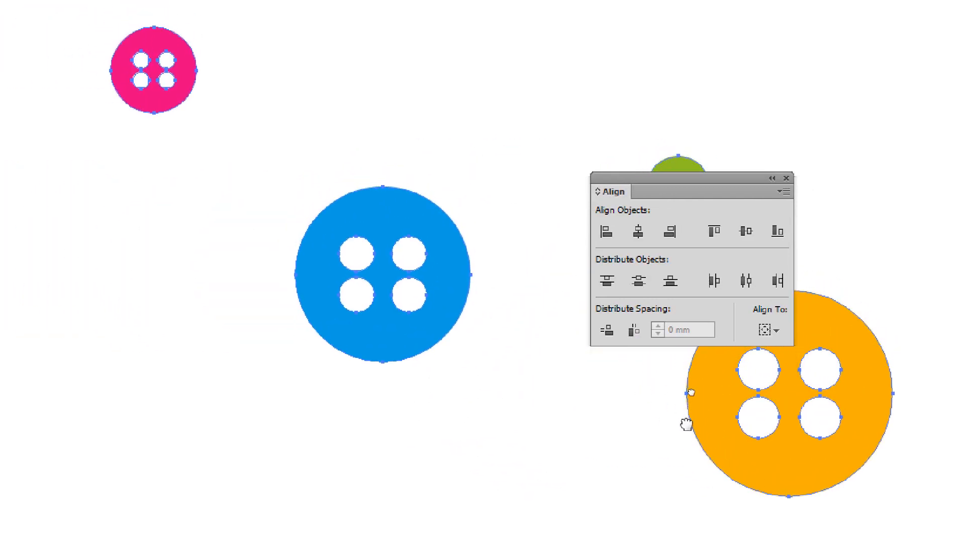
pyautogui.press('v')
pyautogui.moveTo(653, 180); pyautogui.dragTo(759, 71)
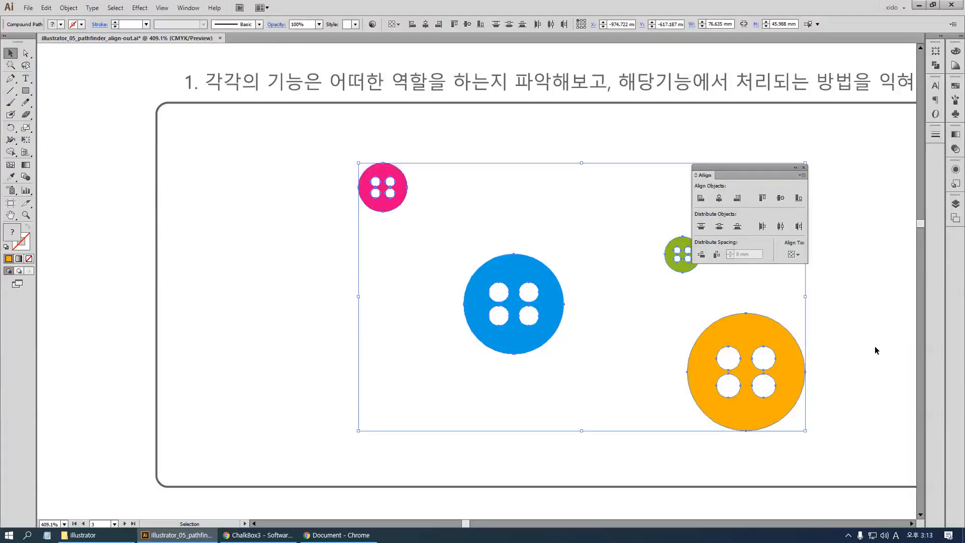
pyautogui.press('a')
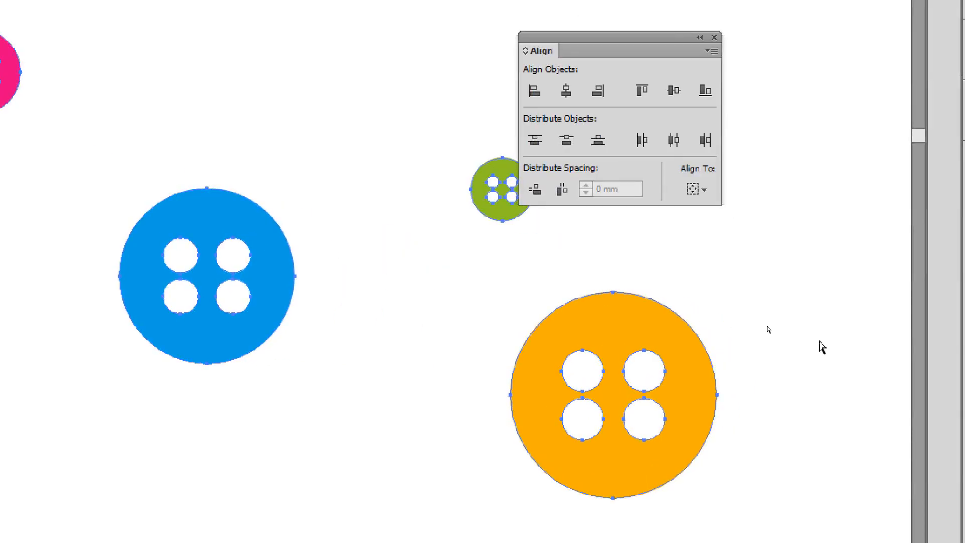
pyautogui.press('v')
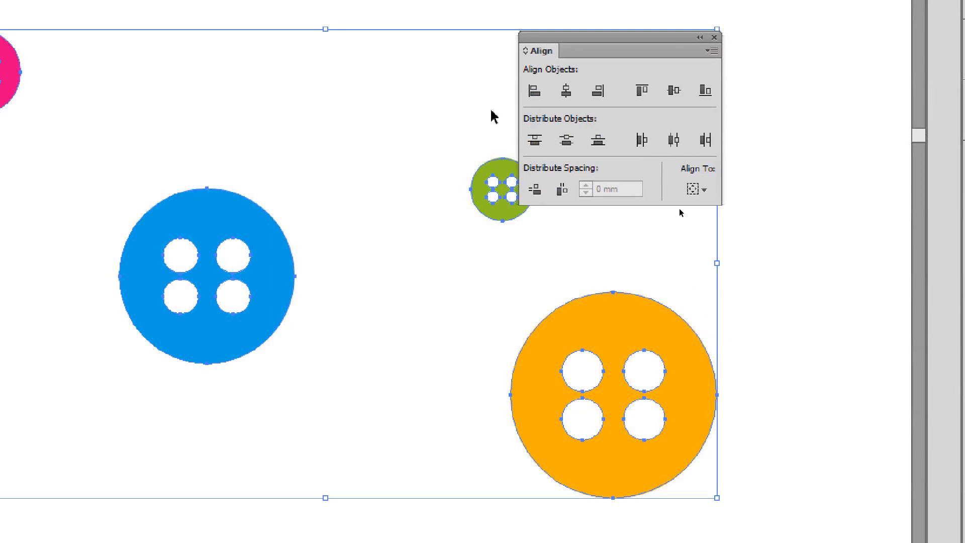
pyautogui.click(535, 91)
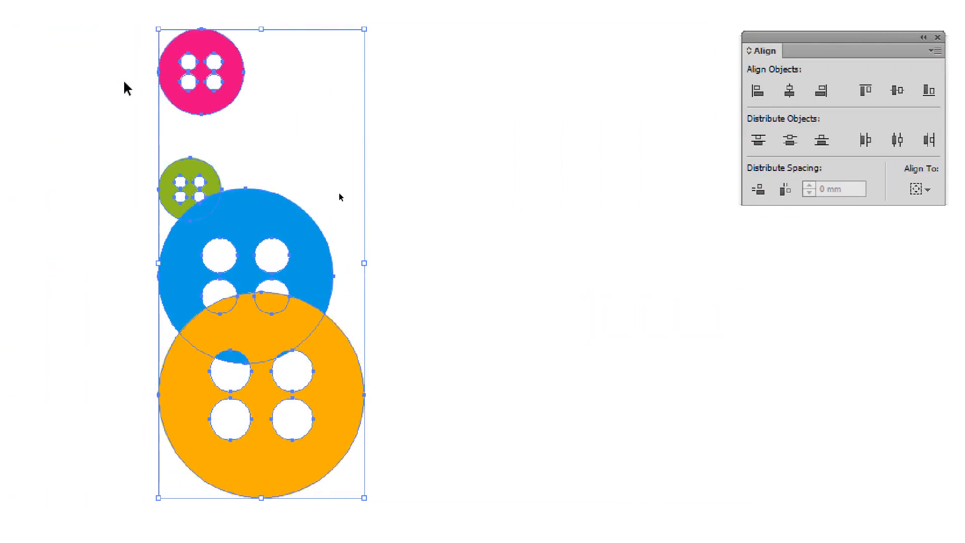
pyautogui.hotkey('ctrl', 'z')
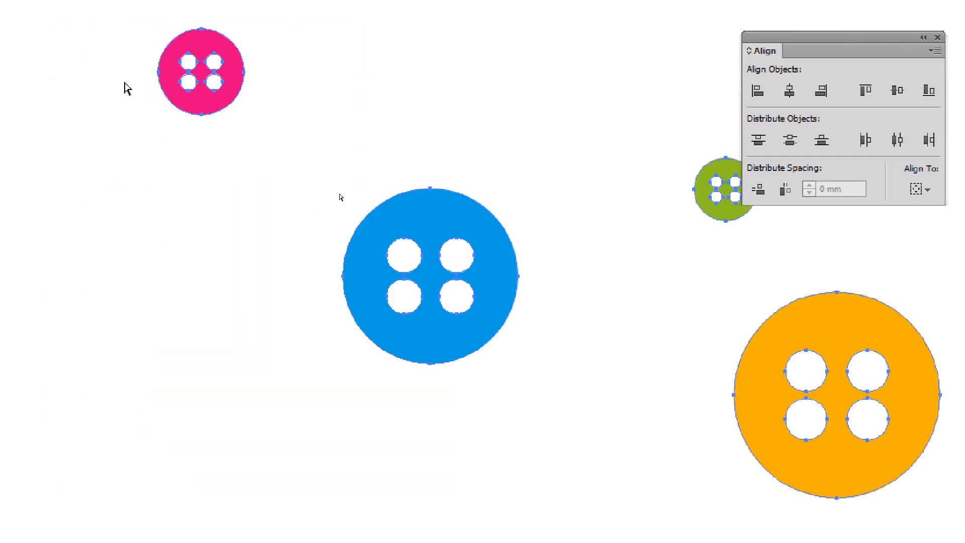
# Move the Align panel off the buttons, try aligning all four by their horizontal centres, and undo the alignment
pyautogui.moveTo(841, 38); pyautogui.dragTo(827, 28)
pyautogui.moveTo(827, 178); pyautogui.dragTo(539, 90)
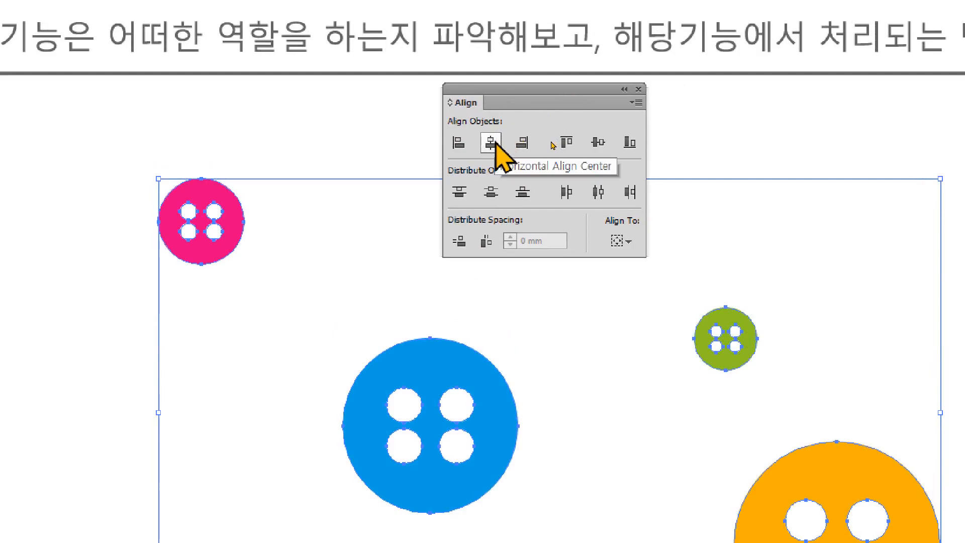
pyautogui.click(495, 144)
pyautogui.moveTo(514, 89); pyautogui.dragTo(754, 98)
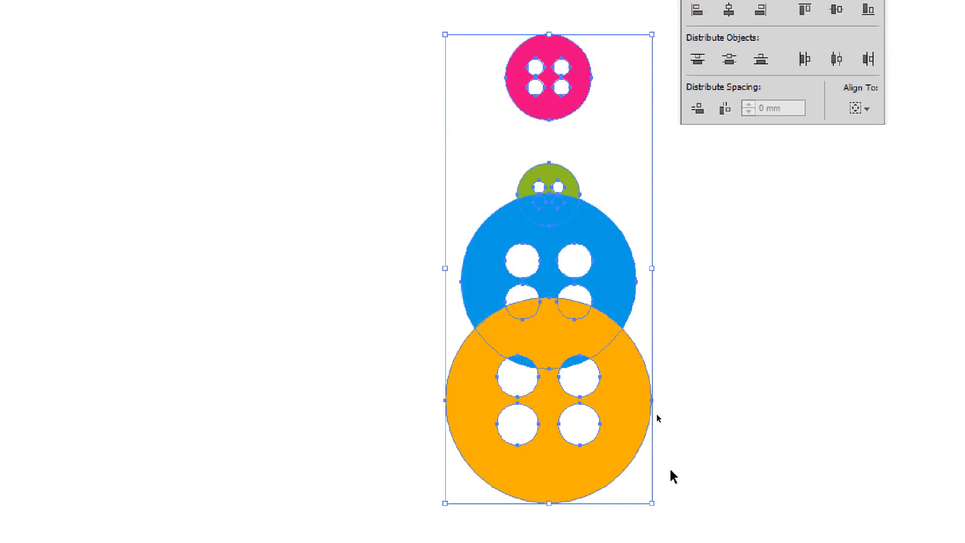
pyautogui.hotkey('ctrl', 'z')
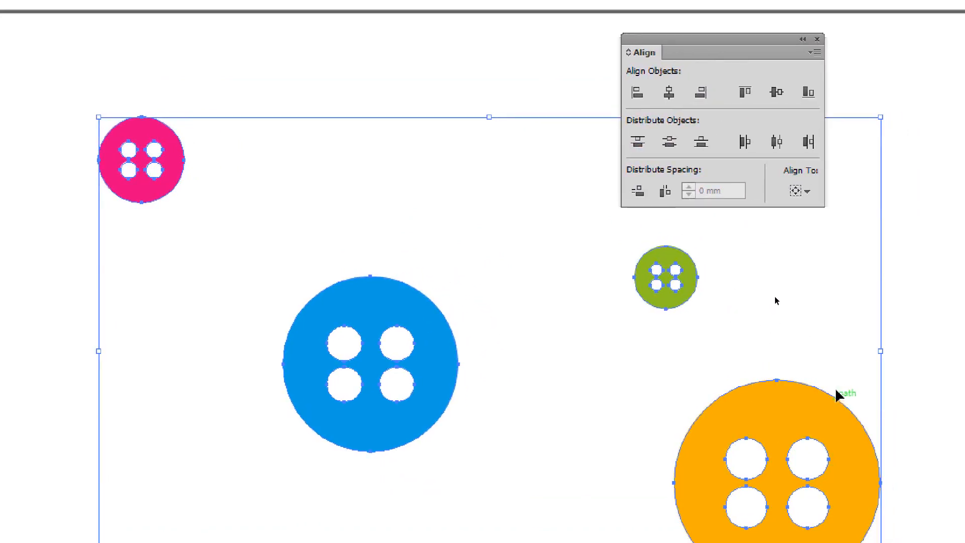
# Try aligning the four buttons to their right edges and separately to their bottom edges, undoing each alignment
pyautogui.click(701, 92)
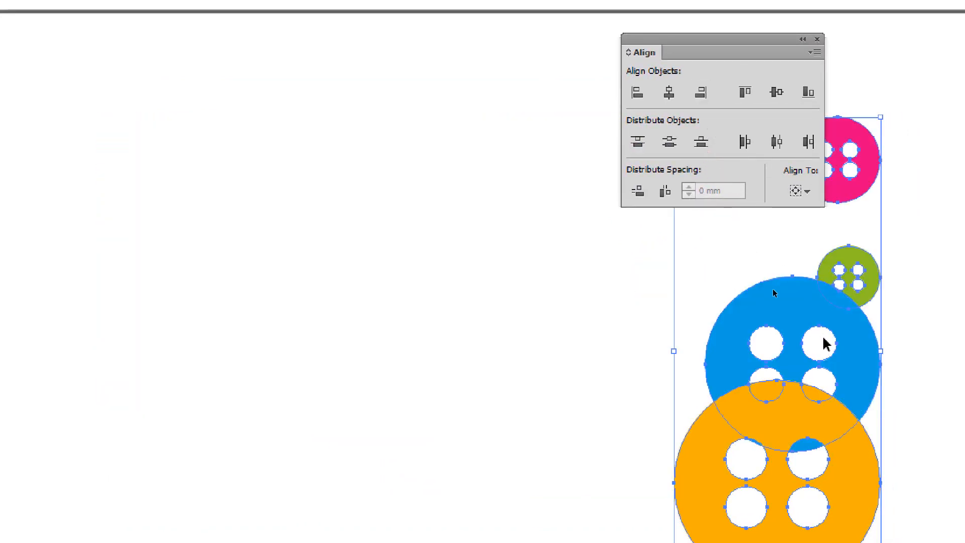
pyautogui.hotkey('ctrl', 'z')
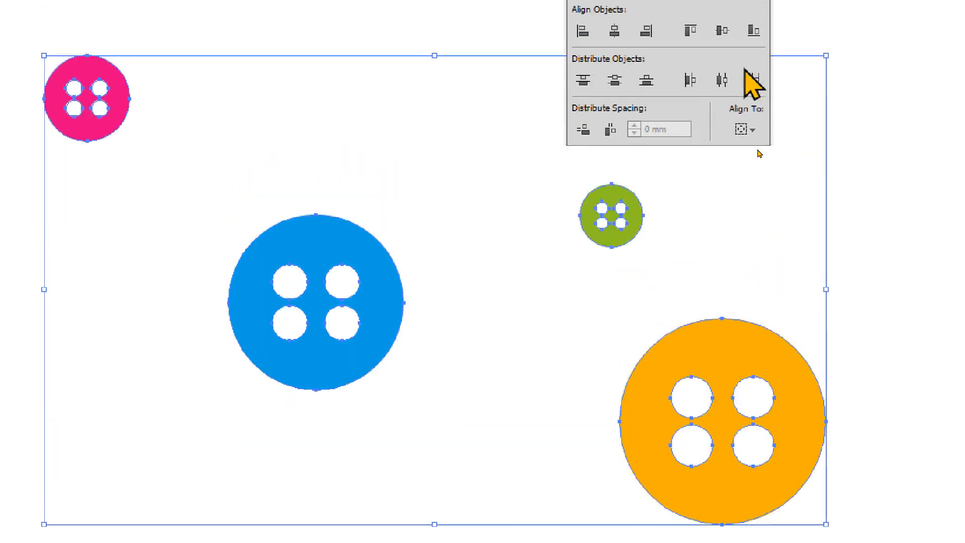
pyautogui.click(753, 30)
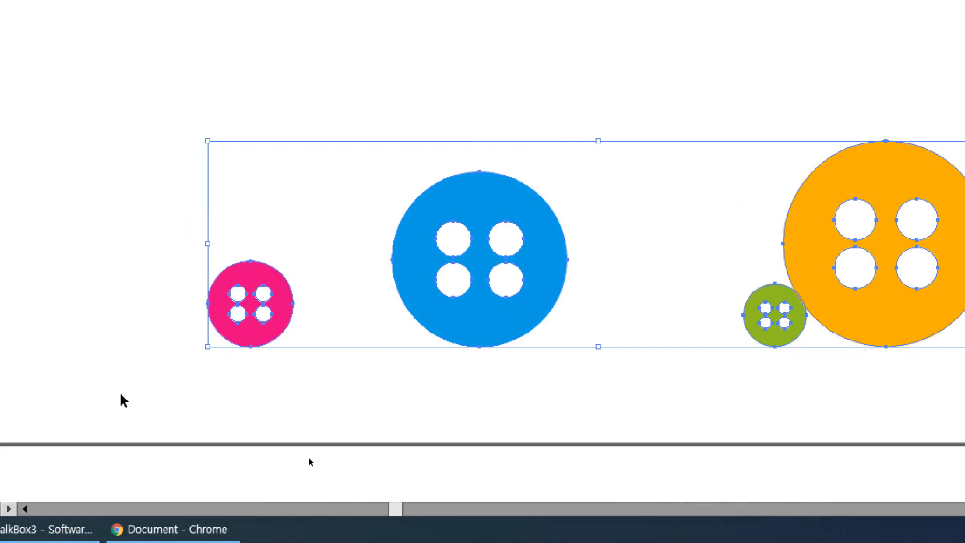
pyautogui.hotkey('ctrl', 'z')
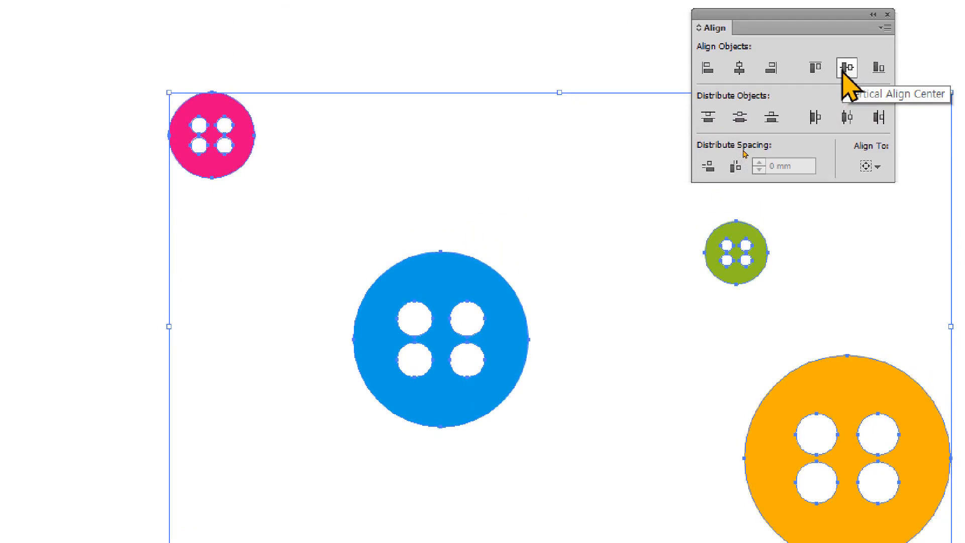
# Align the four buttons by vertical centre, and distribute them horizontally, first by left edges and finally by centres
pyautogui.click(843, 72)
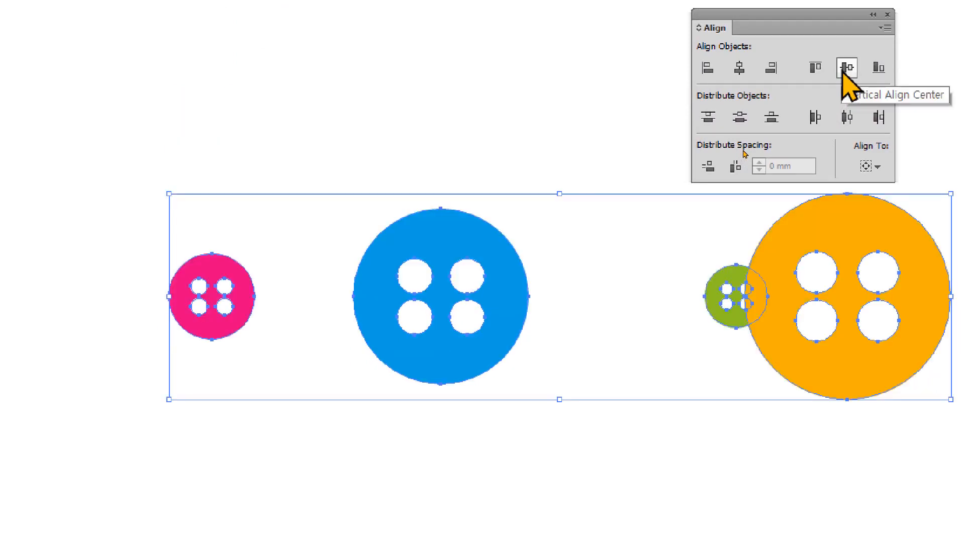
pyautogui.moveTo(829, 13); pyautogui.dragTo(688, 69)
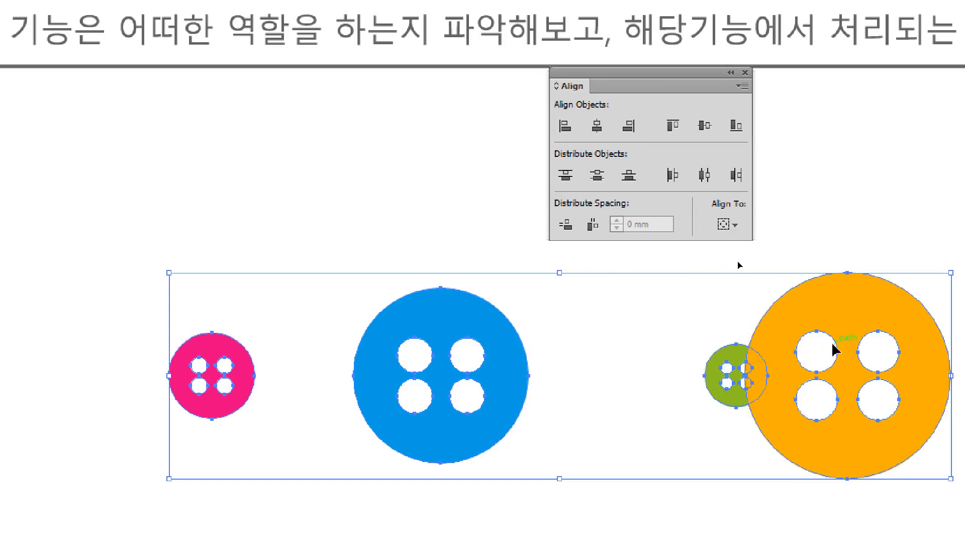
pyautogui.press('a')
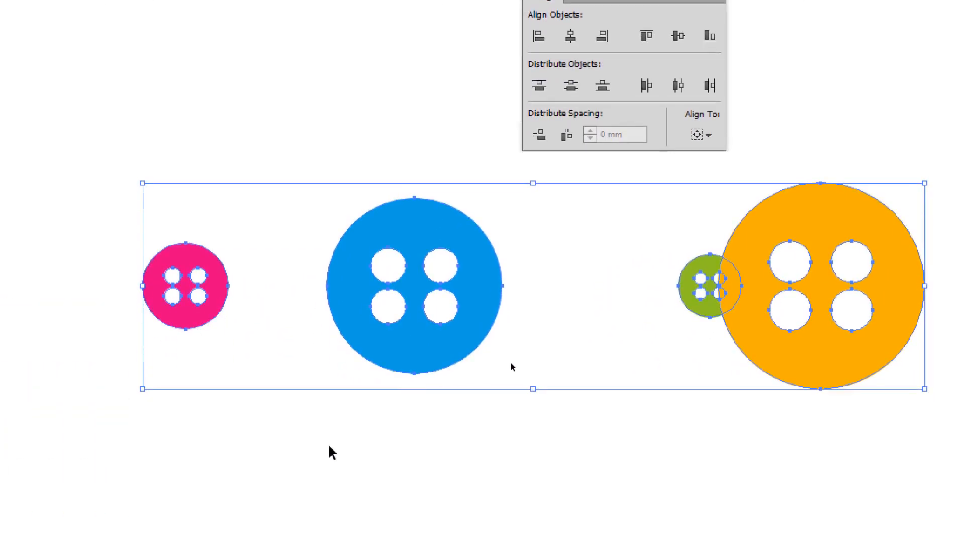
pyautogui.click(647, 87)
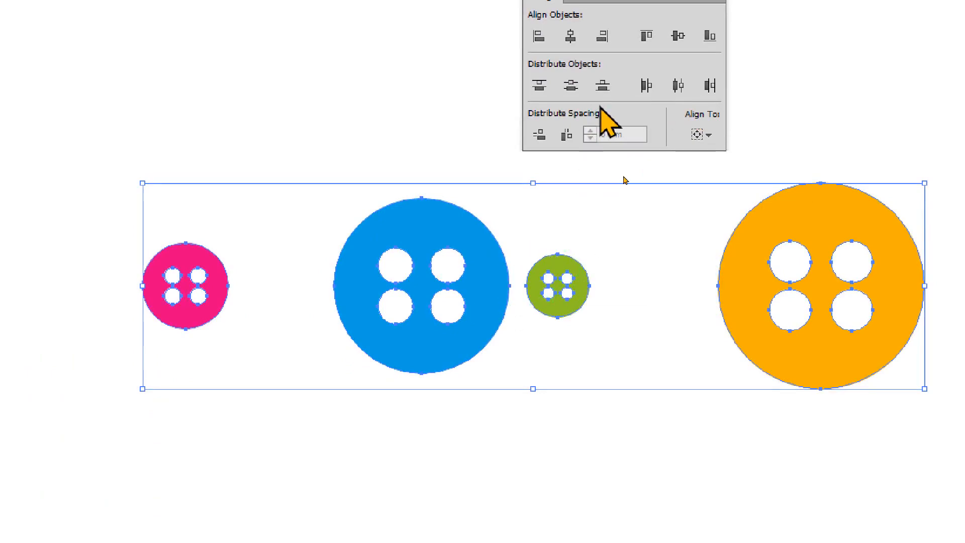
pyautogui.click(679, 85)
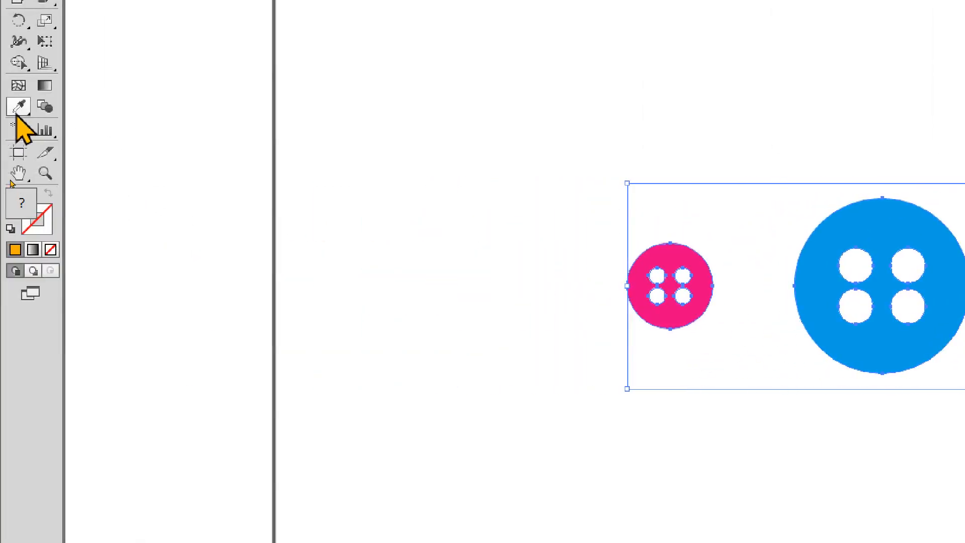
# Draw an orange rectangle spanning the gap between the pink and blue buttons, and copy it into the other two gaps for comparison
pyautogui.click(46, 67)
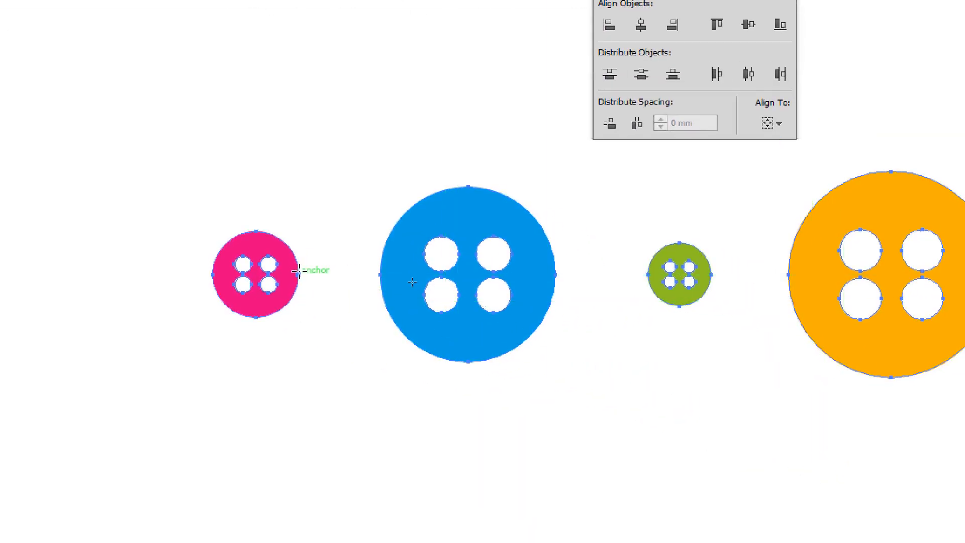
pyautogui.moveTo(298, 274)
pyautogui.mouseDown()
pyautogui.moveTo(355, 354)
pyautogui.moveTo(381, 361)
pyautogui.mouseUp()
pyautogui.press('v')
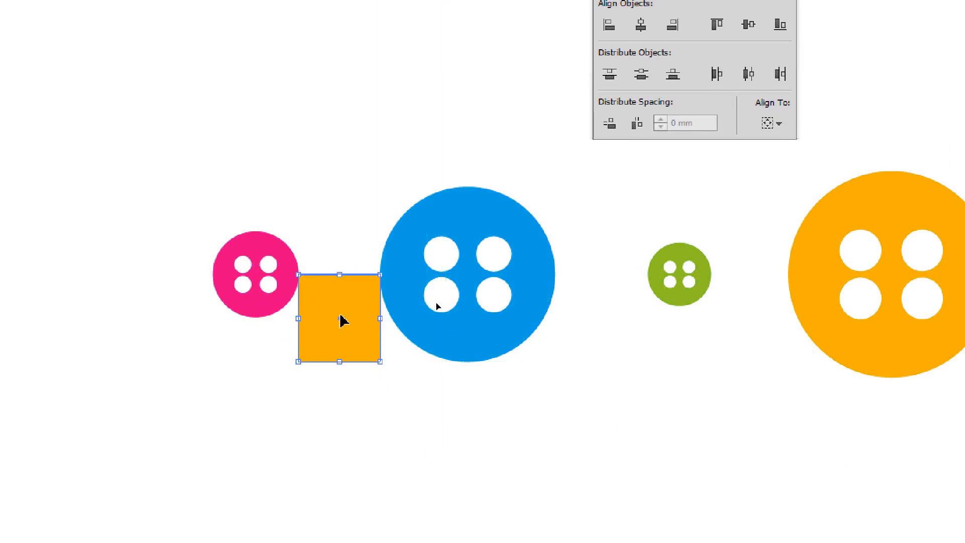
pyautogui.moveTo(341, 320); pyautogui.dragTo(593, 327)
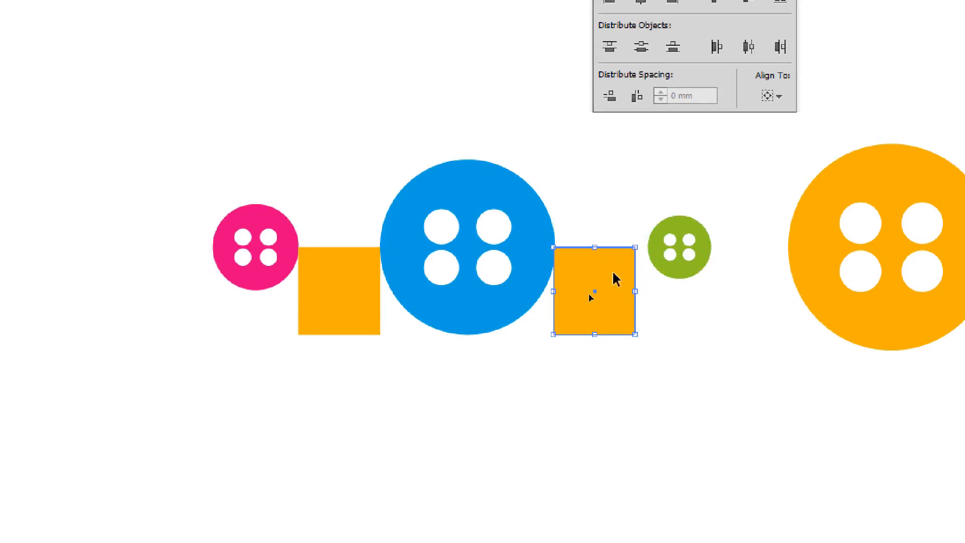
pyautogui.moveTo(613, 272); pyautogui.dragTo(768, 276)
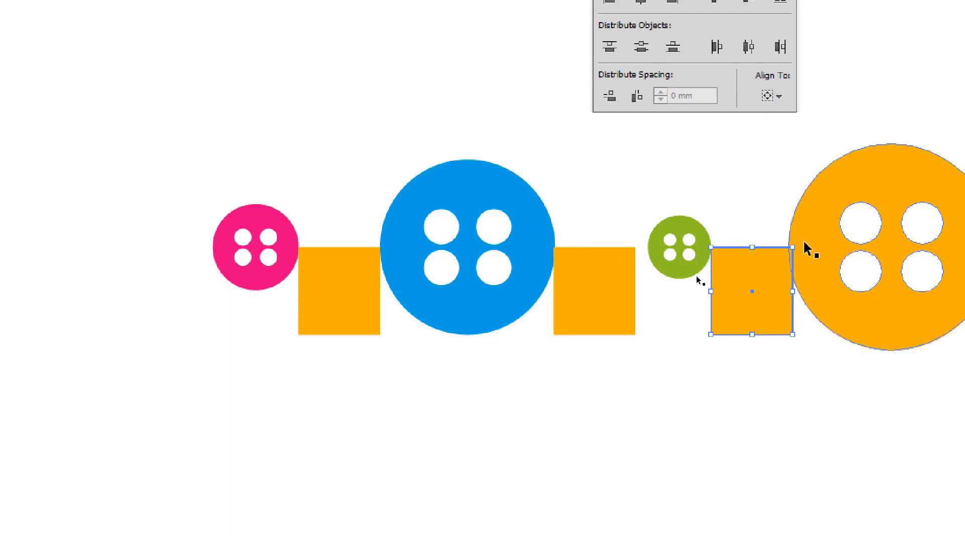
pyautogui.press('Left')
pyautogui.click(791, 366)
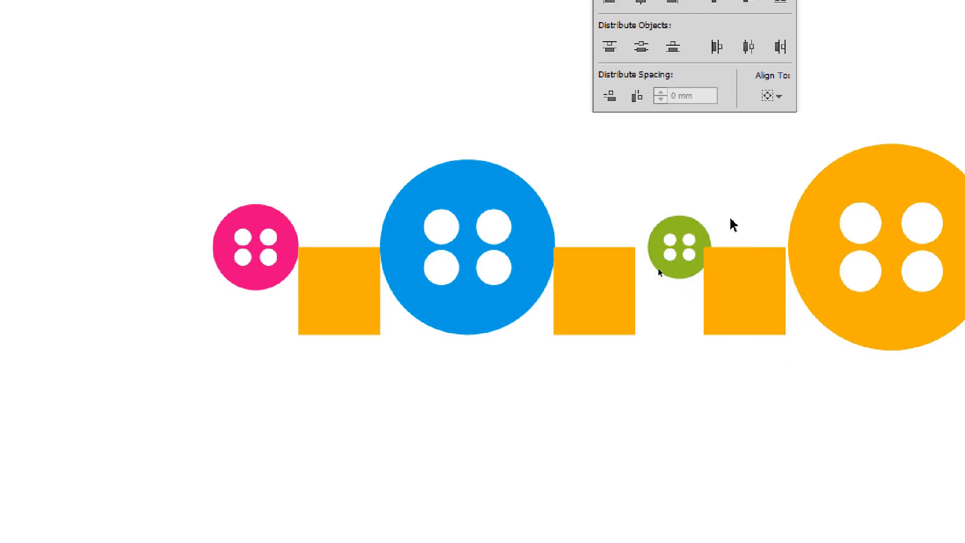
# Select the three orange comparison rectangles, leave the blue button out of the selection, and delete them
pyautogui.moveTo(742, 457); pyautogui.dragTo(323, 319)
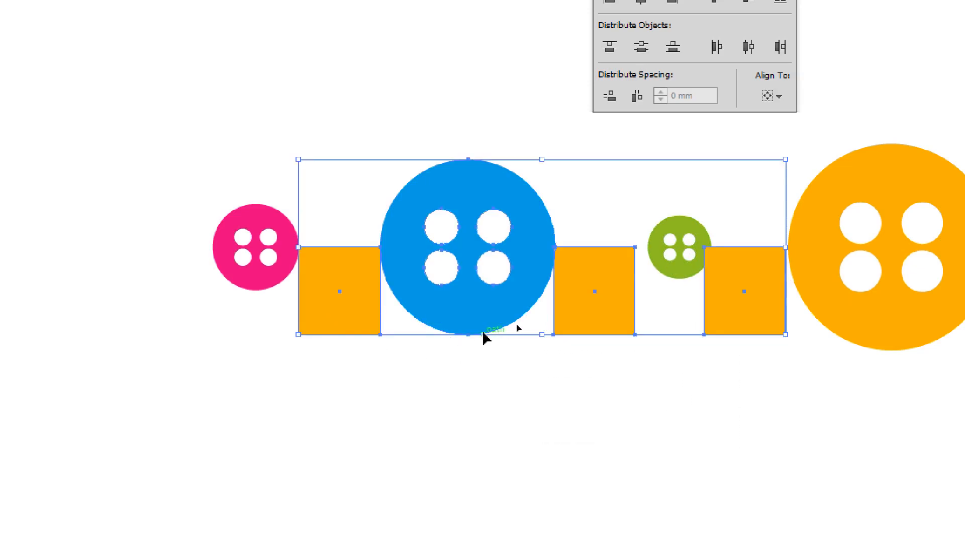
pyautogui.keyDown('shift'); pyautogui.click(498, 316); pyautogui.keyUp('shift')
pyautogui.press('Delete')
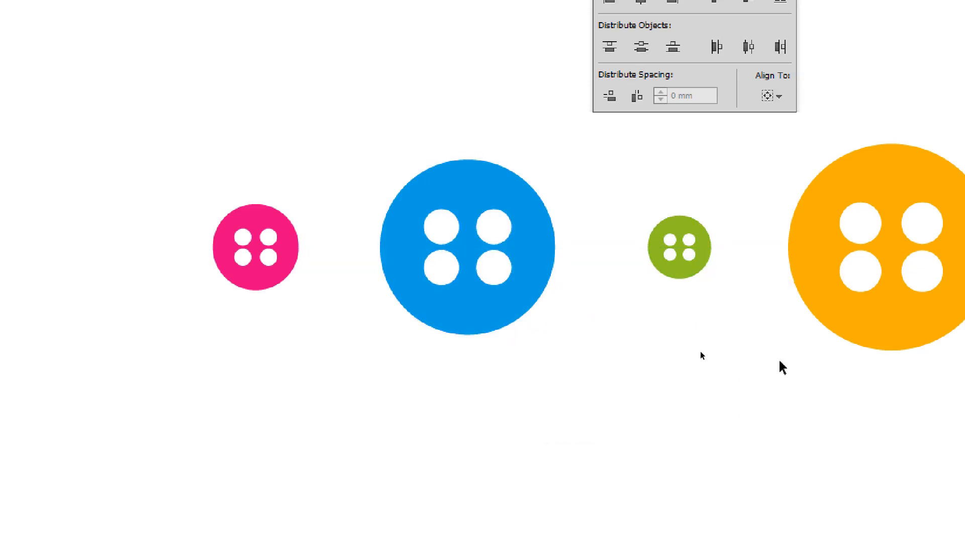
# Select all four buttons and distribute them horizontally by left edges, by centres and finally by right edges
pyautogui.moveTo(870, 381); pyautogui.dragTo(112, 258)
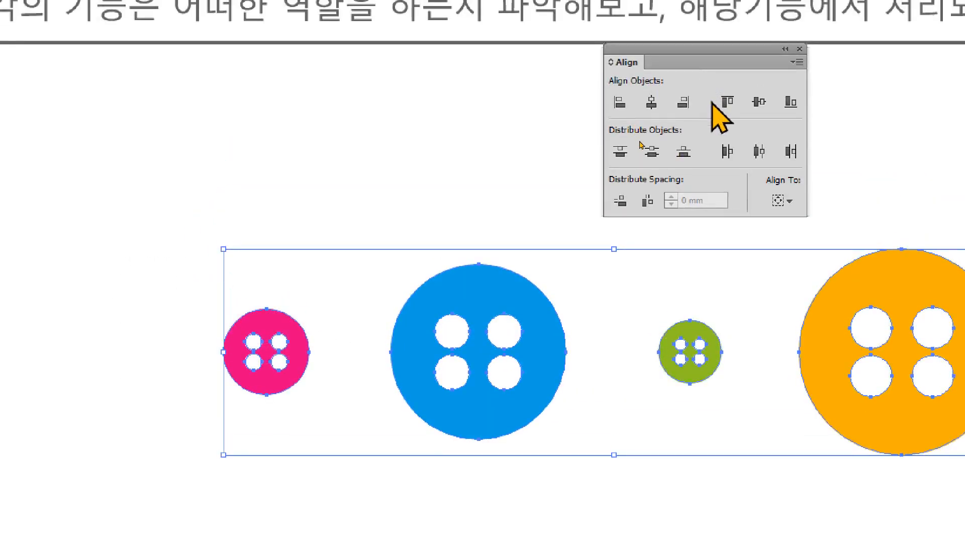
pyautogui.click(728, 152)
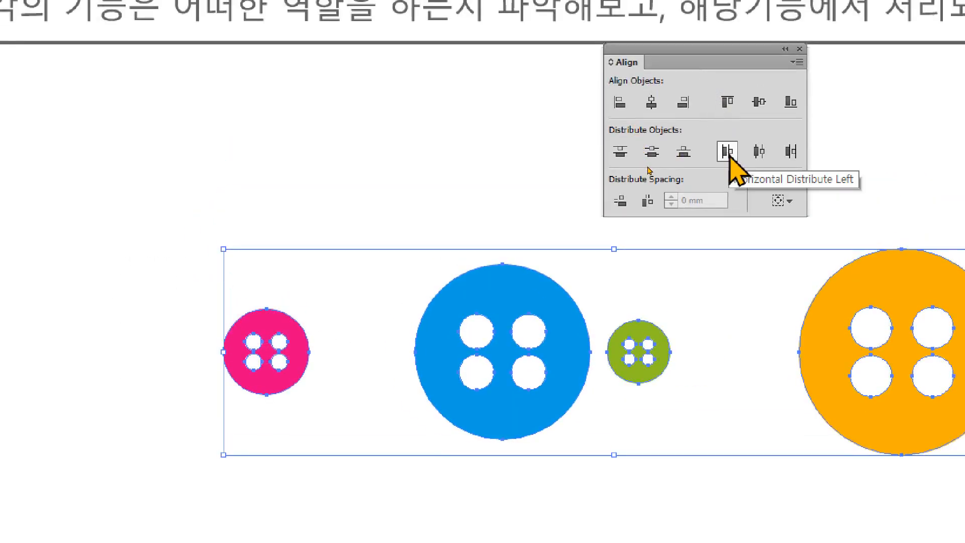
pyautogui.click(759, 152)
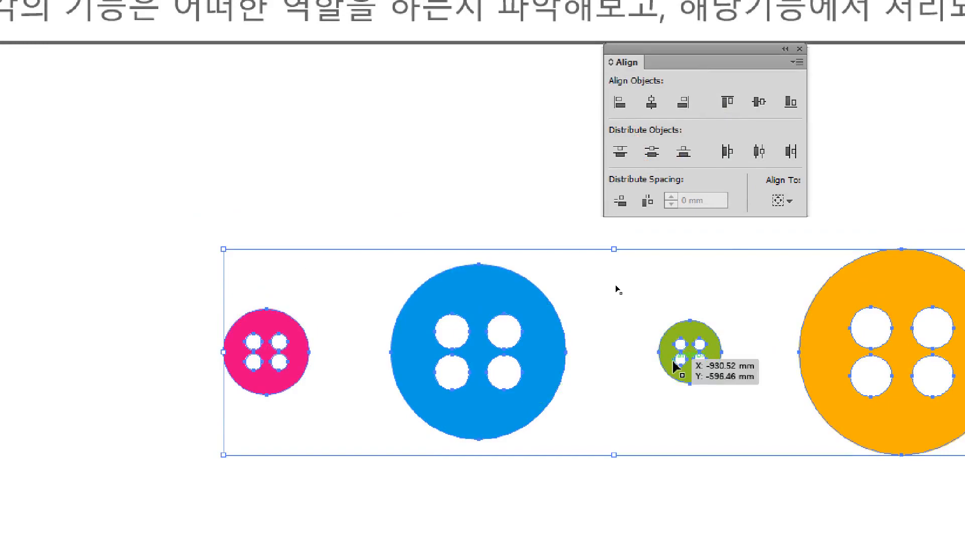
pyautogui.click(790, 151)
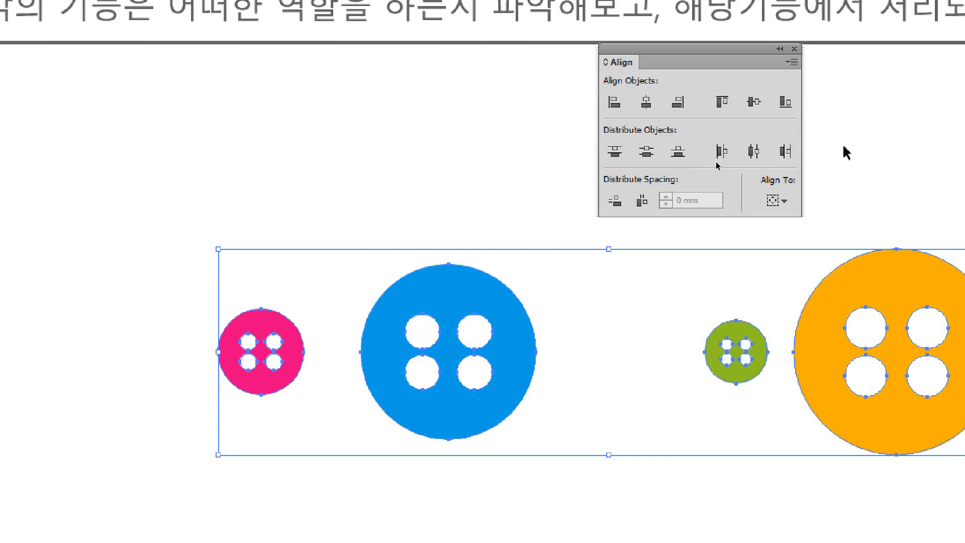
pyautogui.press('a')
pyautogui.press('v')
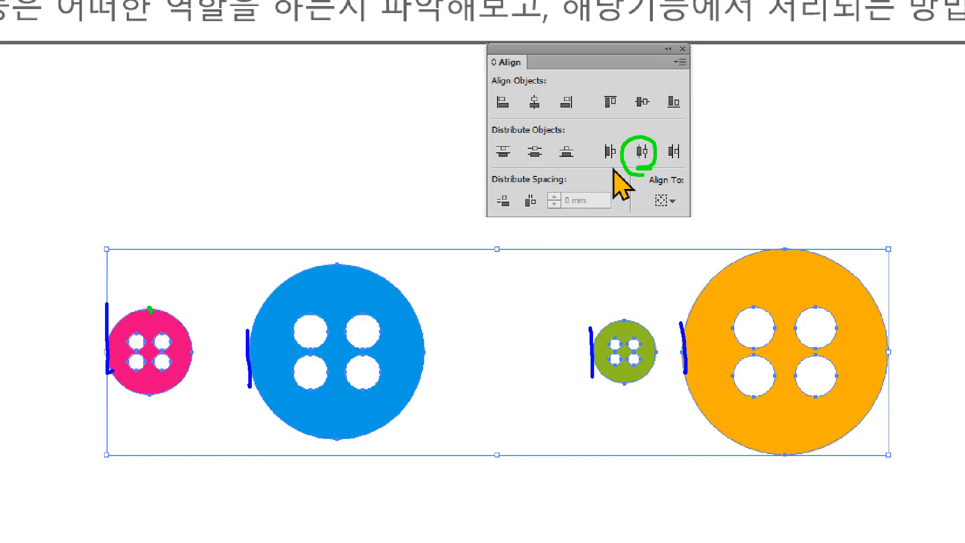
pyautogui.moveTo(150, 309); pyautogui.dragTo(149, 408)
pyautogui.moveTo(337, 264); pyautogui.dragTo(331, 429)
pyautogui.moveTo(621, 307); pyautogui.dragTo(622, 419)
pyautogui.moveTo(789, 244); pyautogui.dragTo(789, 494)
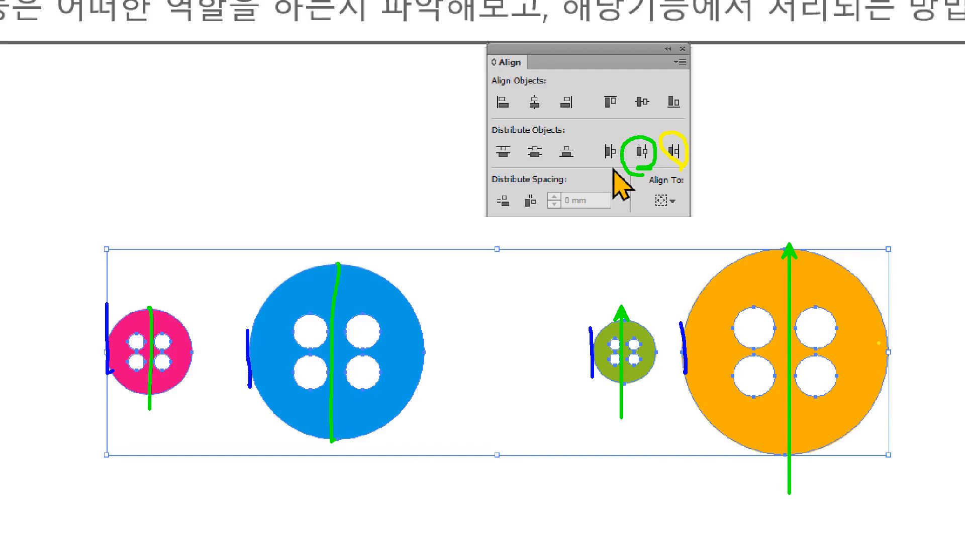
pyautogui.moveTo(890, 350); pyautogui.dragTo(919, 318)
pyautogui.moveTo(671, 336); pyautogui.dragTo(672, 347)
pyautogui.moveTo(426, 345); pyautogui.dragTo(493, 311)
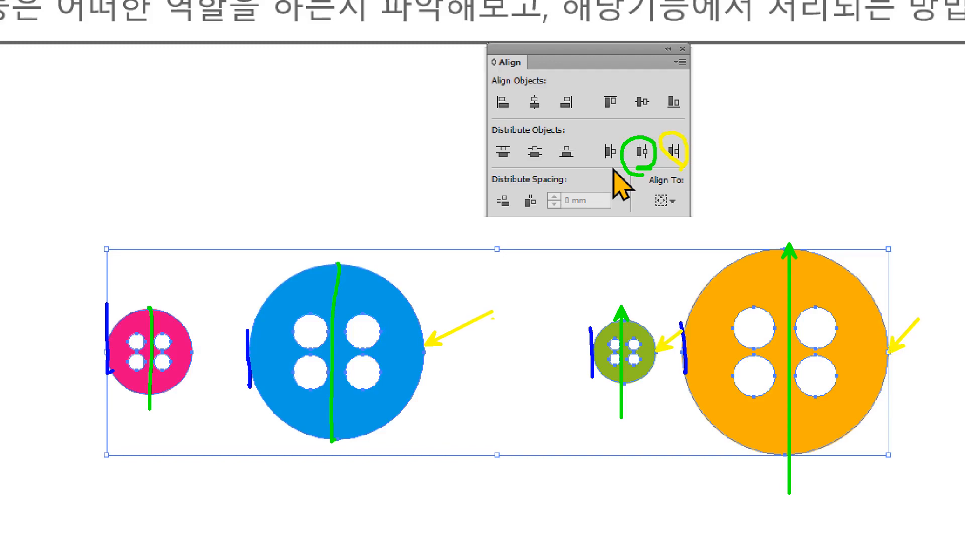
pyautogui.press('Escape')
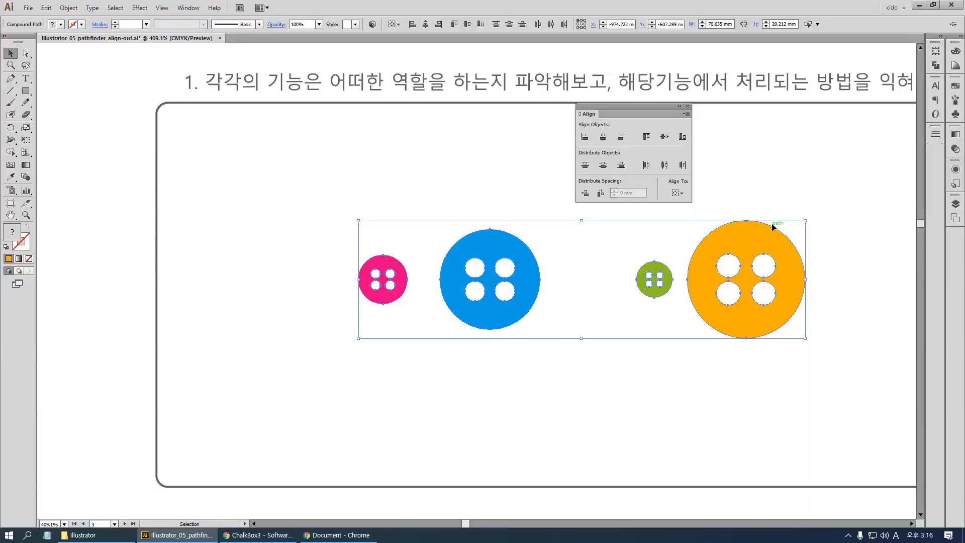
# With no fill and a black stroke, draw a vertical line about 35.6 mm long down from the pink button's right edge
pyautogui.press('a')
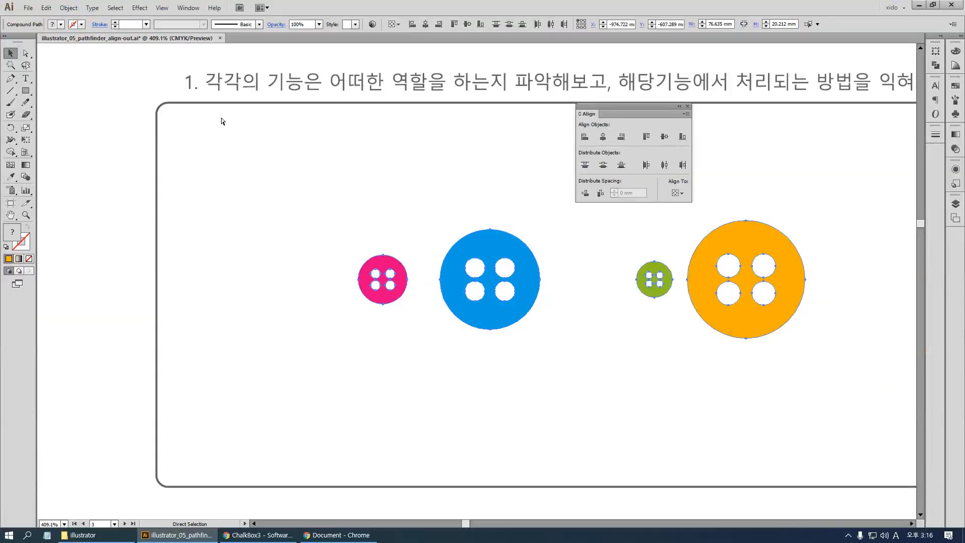
pyautogui.press('v')
pyautogui.press('\\')
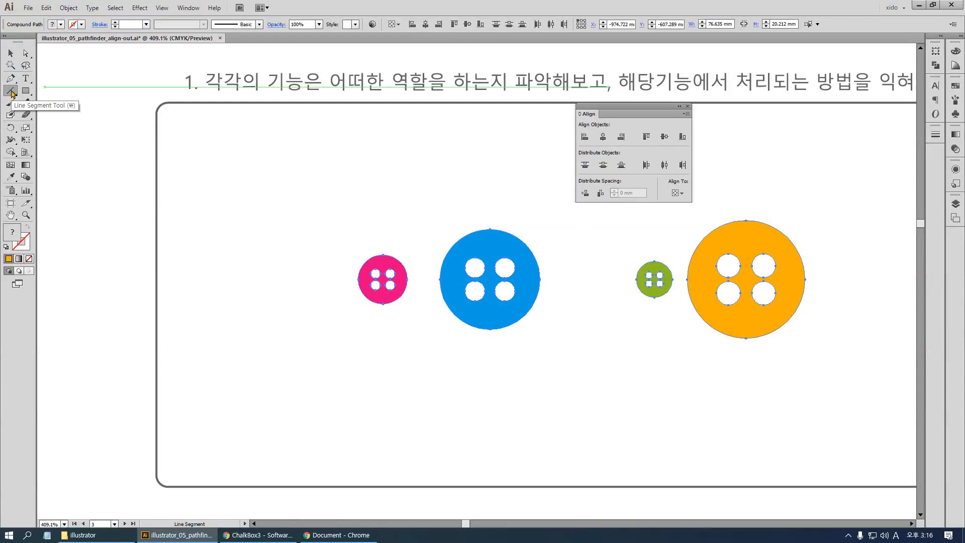
pyautogui.click(11, 52)
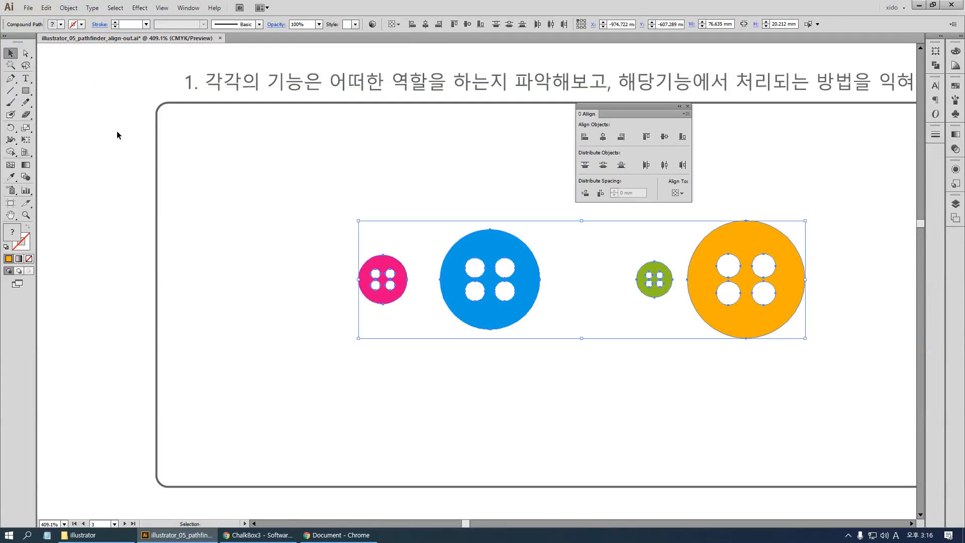
pyautogui.click(118, 134)
pyautogui.click(13, 93)
pyautogui.press('d')
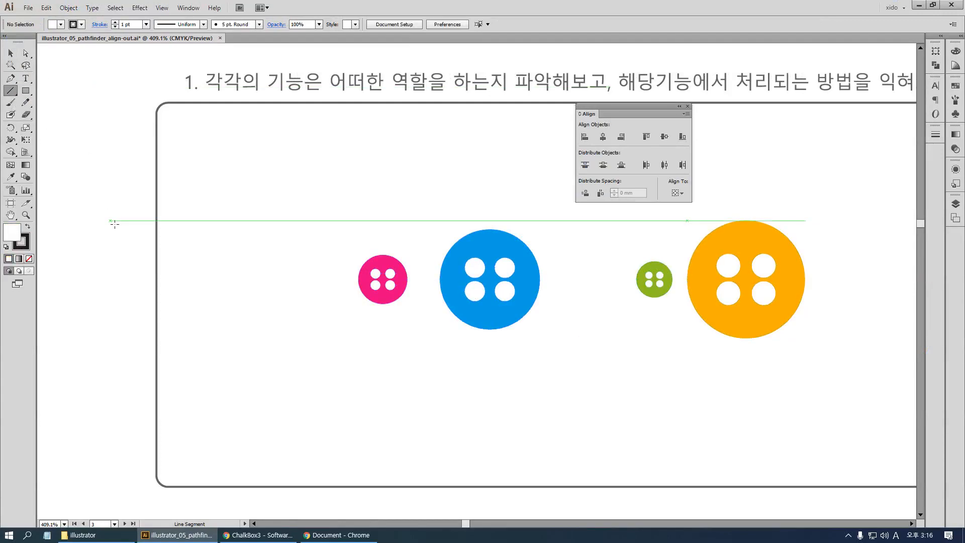
pyautogui.press('/')
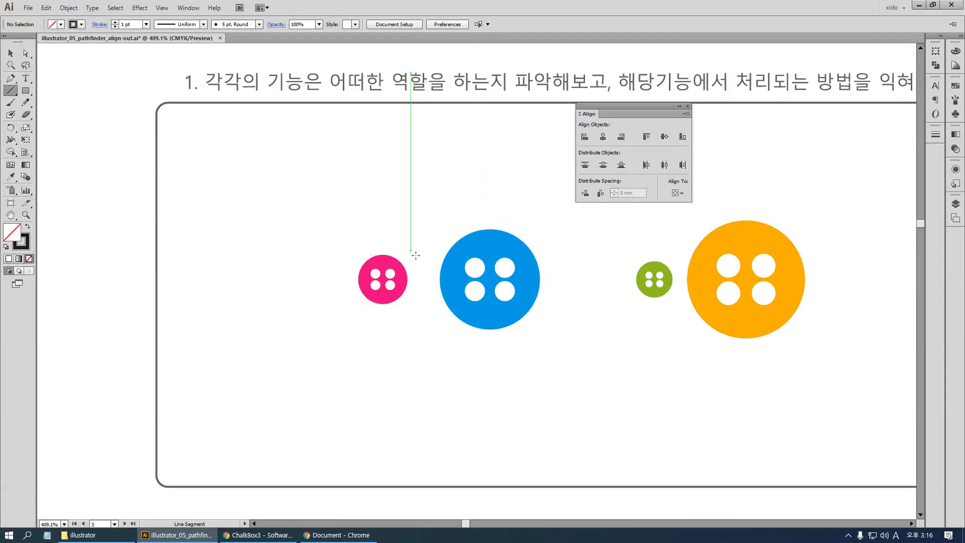
pyautogui.moveTo(407, 276); pyautogui.dragTo(413, 488)
pyautogui.press('v')
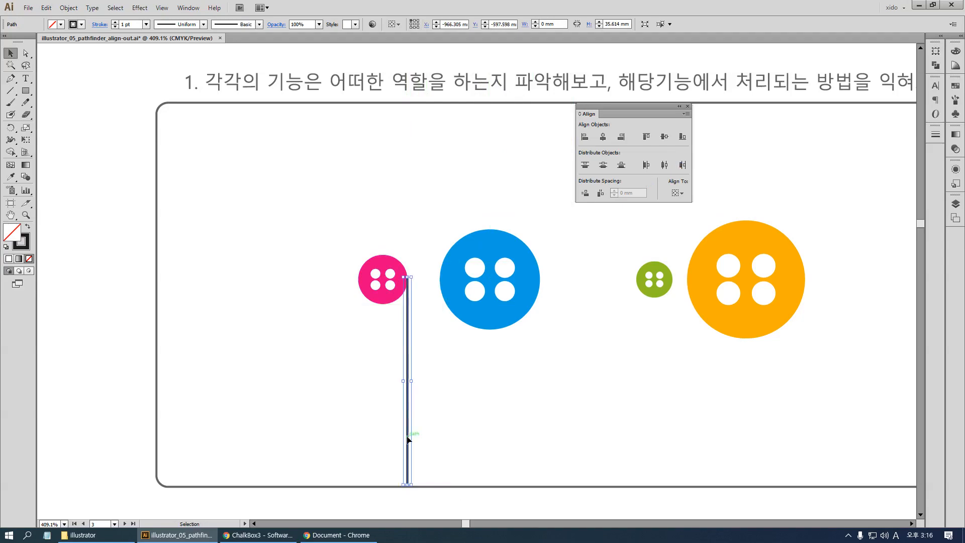
# Copy the vertical line to the orange button's right edge, and blend the two lines
pyautogui.moveTo(408, 439); pyautogui.dragTo(806, 419)
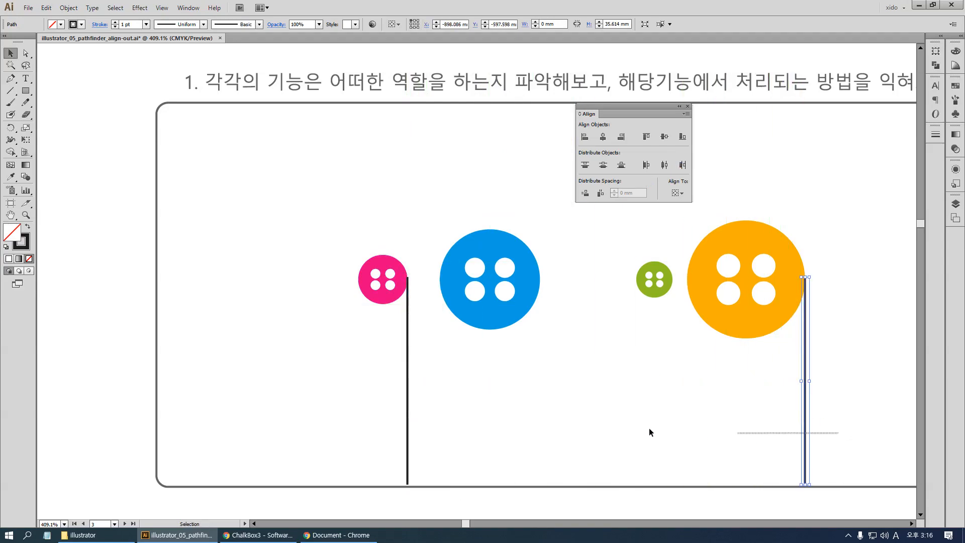
pyautogui.moveTo(650, 432); pyautogui.dragTo(380, 401)
pyautogui.keyDown('shift'); pyautogui.click(805, 424); pyautogui.keyUp('shift')
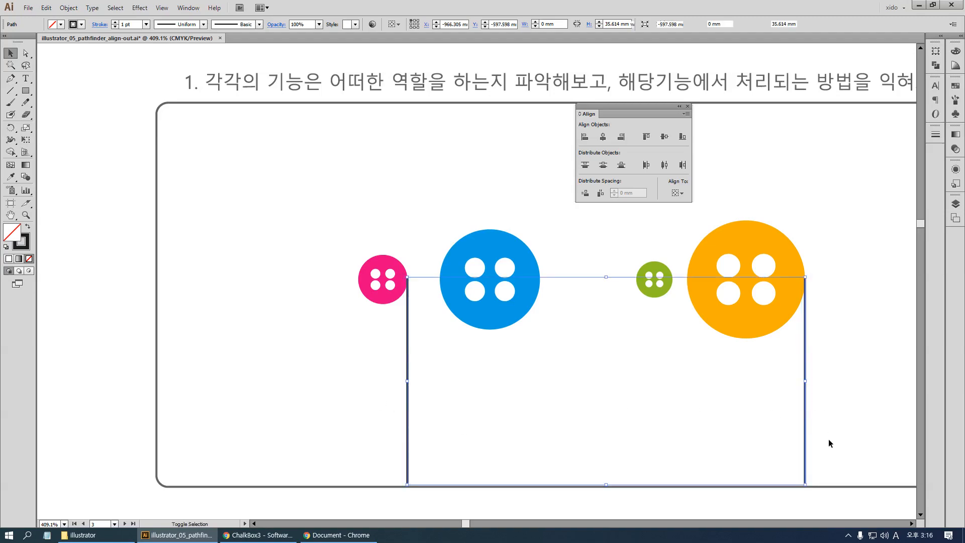
pyautogui.hotkey('ctrl', 'alt', 'b')
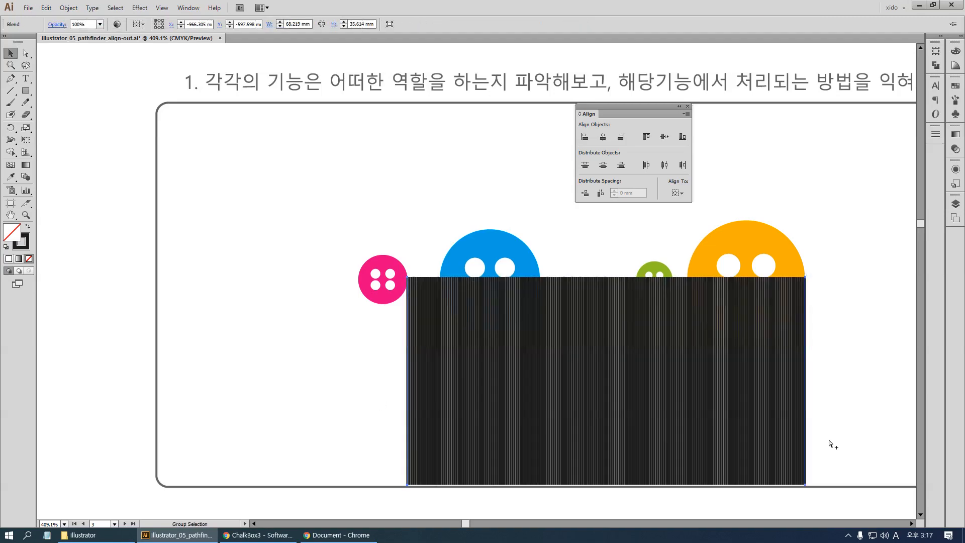
# Set the blend's spacing to Specified Steps with a value of 2
pyautogui.doubleClick(26, 177)
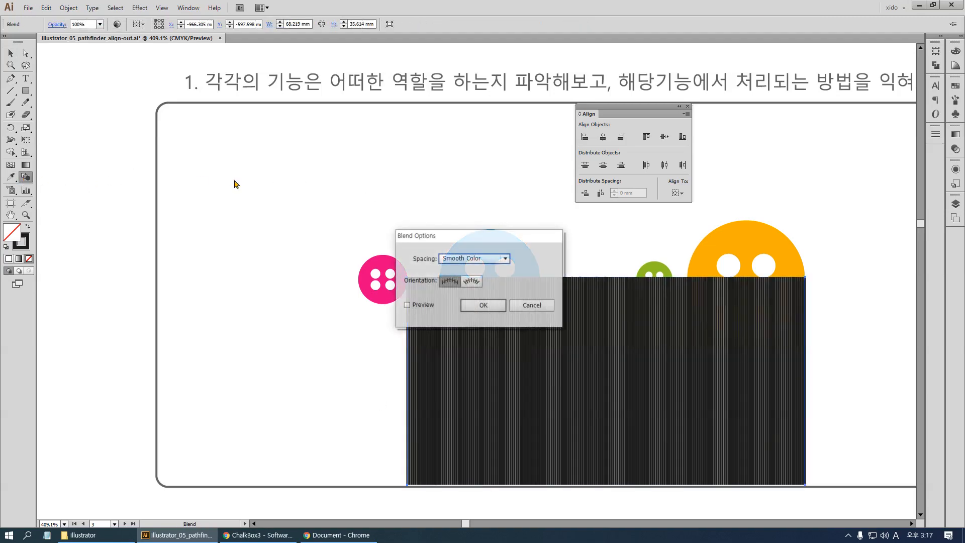
pyautogui.click(462, 258)
pyautogui.click(463, 279)
pyautogui.write('2')
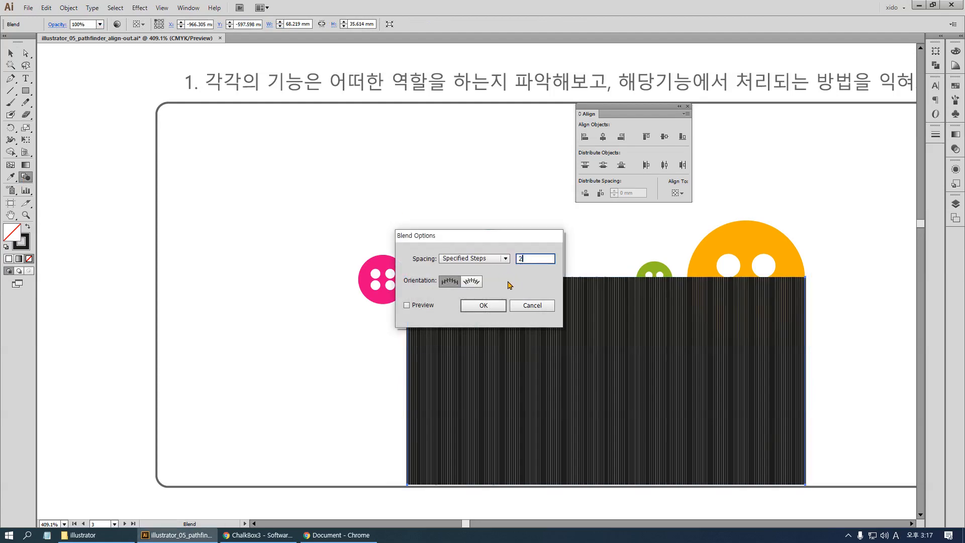
pyautogui.click(480, 305)
pyautogui.press('v')
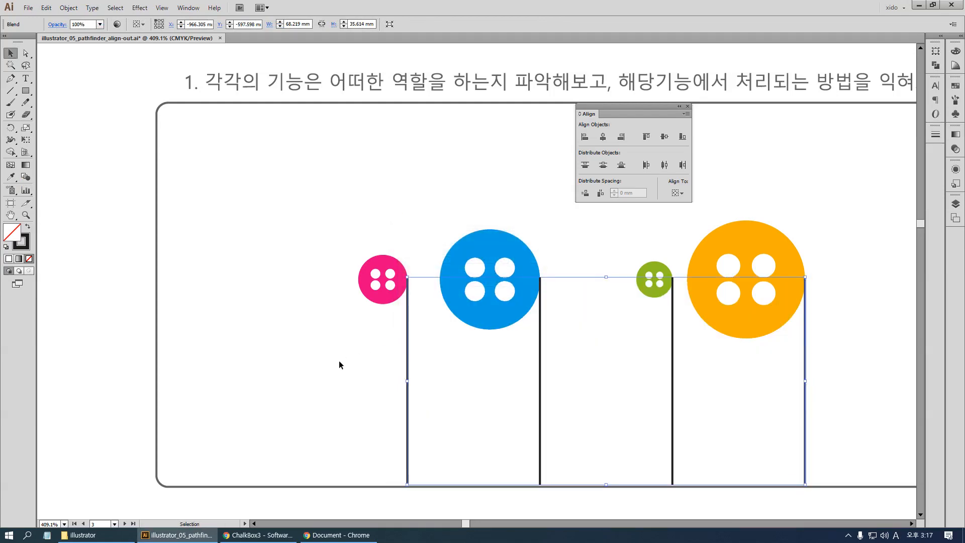
# Select the four buttons without the blended lines and distribute them horizontally by right edges
pyautogui.click(339, 365)
pyautogui.click(392, 274)
pyautogui.keyDown('shift'); pyautogui.click(488, 262); pyautogui.keyUp('shift')
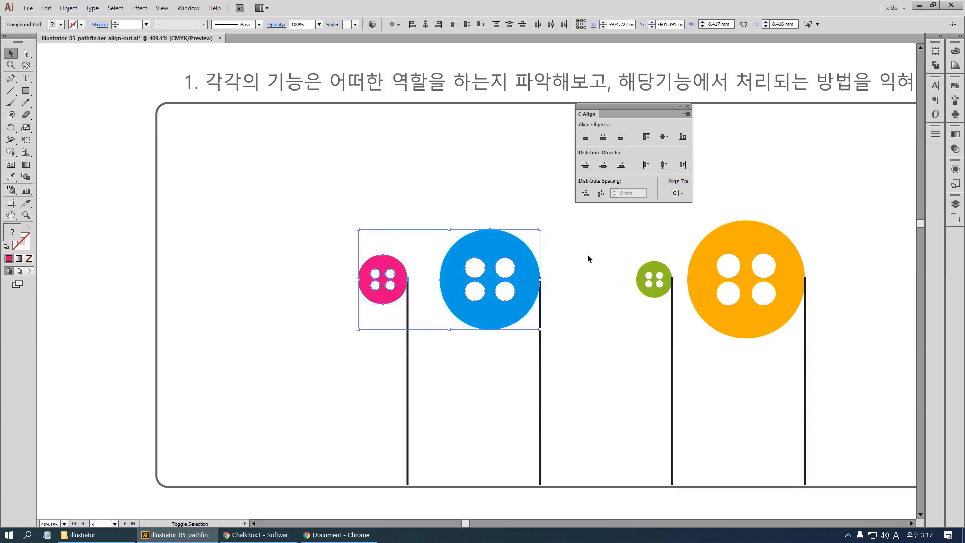
pyautogui.keyDown('shift'); pyautogui.click(654, 278); pyautogui.keyUp('shift')
pyautogui.keyDown('shift'); pyautogui.click(771, 237); pyautogui.keyUp('shift')
pyautogui.click(683, 165)
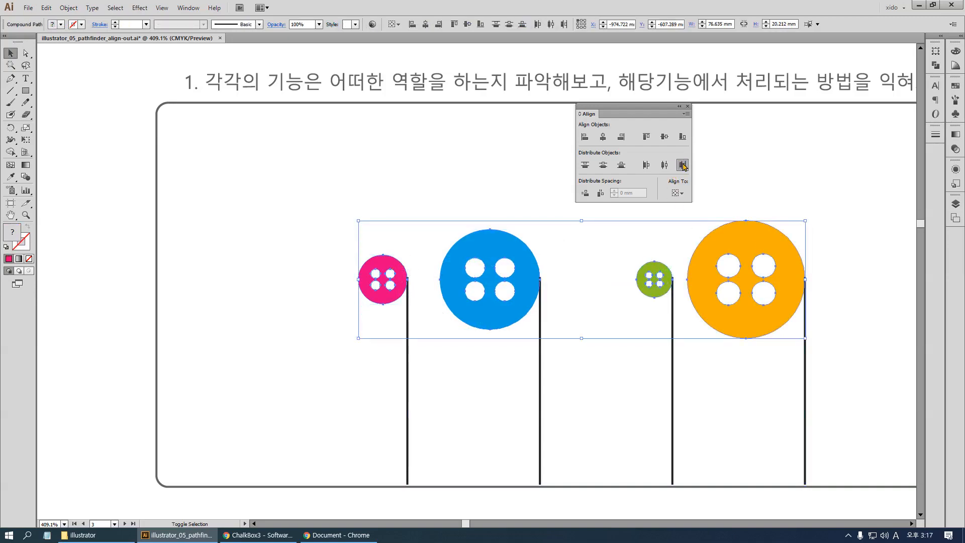
pyautogui.click(682, 165)
# Draw a pink circle about 22.2 mm wide between the first two lines, and copy it into the other two gaps
pyautogui.click(174, 132)
pyautogui.moveTo(26, 90); pyautogui.dragTo(51, 119)
pyautogui.moveTo(410, 363); pyautogui.dragTo(546, 466)
pyautogui.press('v')
pyautogui.moveTo(476, 446); pyautogui.dragTo(609, 446)
pyautogui.hotkey('ctrl', 'd')
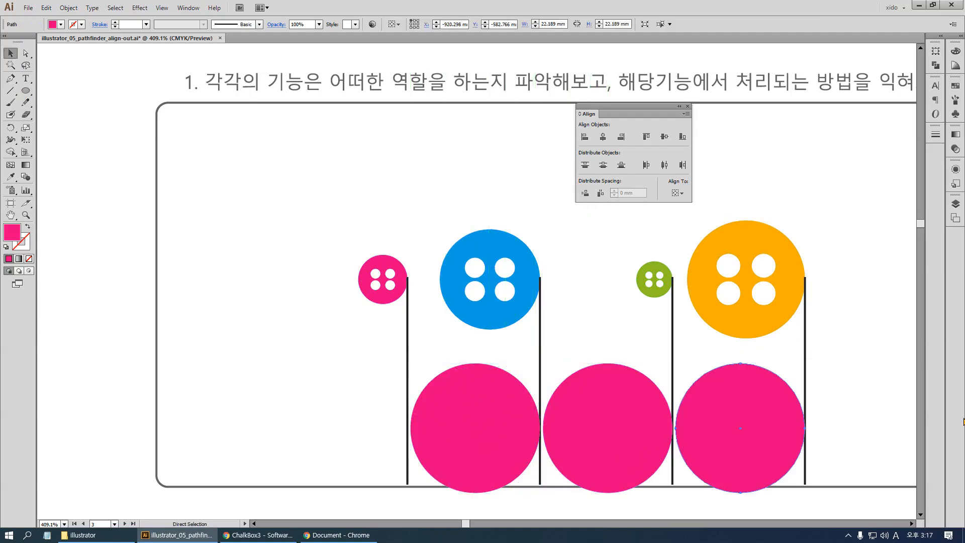
pyautogui.click(854, 372)
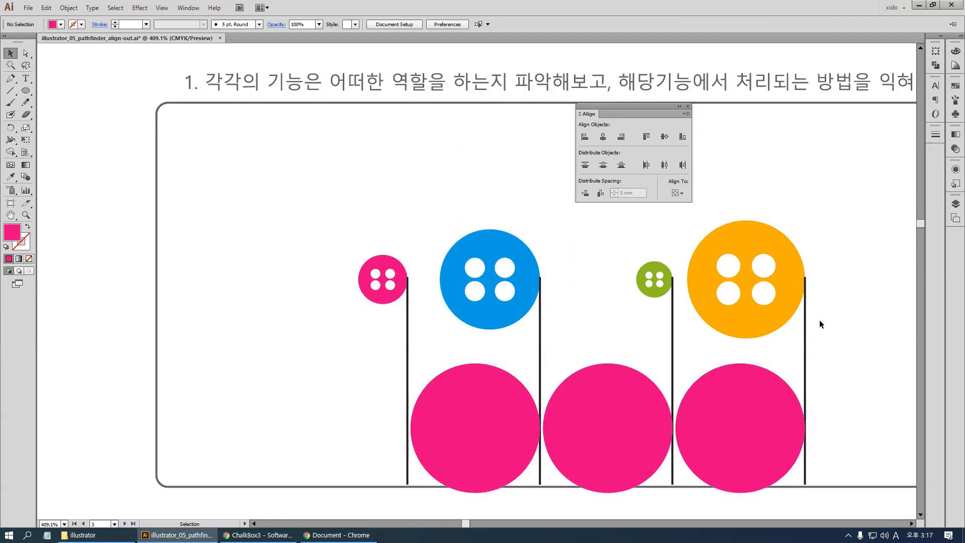
# Select the four buttons and distribute them horizontally by left edges
pyautogui.click(747, 252)
pyautogui.keyDown('shift'); pyautogui.click(664, 271); pyautogui.keyUp('shift')
pyautogui.keyDown('shift'); pyautogui.click(513, 259); pyautogui.keyUp('shift')
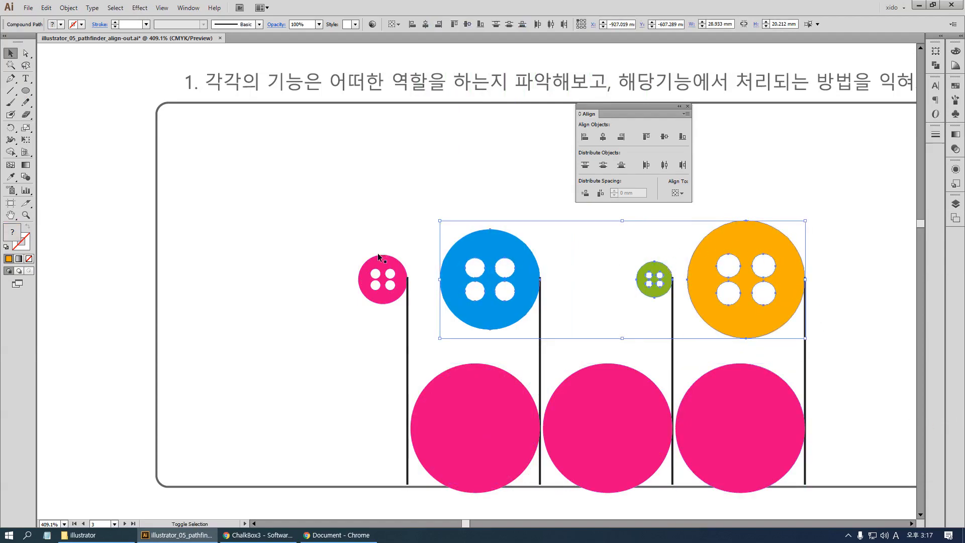
pyautogui.keyDown('shift'); pyautogui.click(382, 267); pyautogui.keyUp('shift')
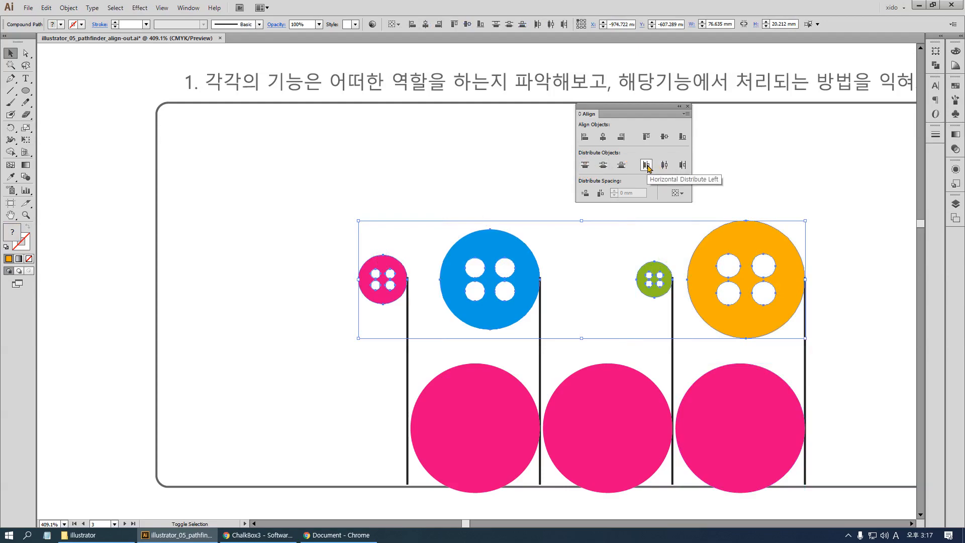
pyautogui.click(647, 166)
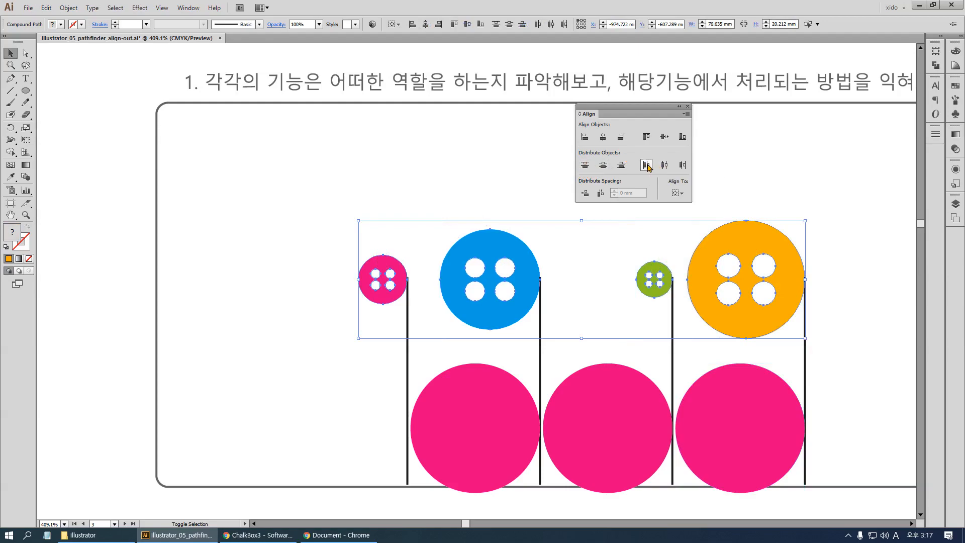
pyautogui.click(649, 360)
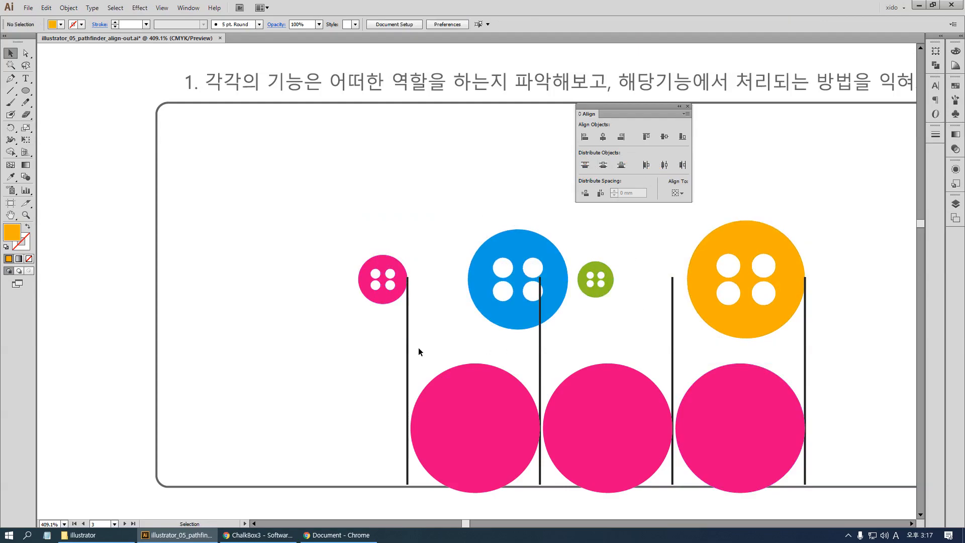
# Move the blend's two end lines to the left edges of the pink and orange buttons
pyautogui.click(408, 351)
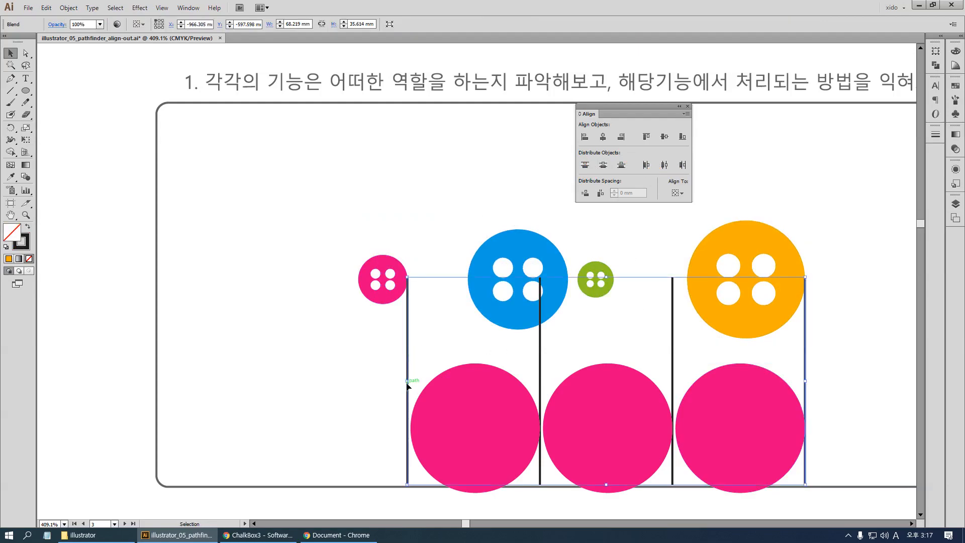
pyautogui.moveTo(409, 385); pyautogui.dragTo(360, 382)
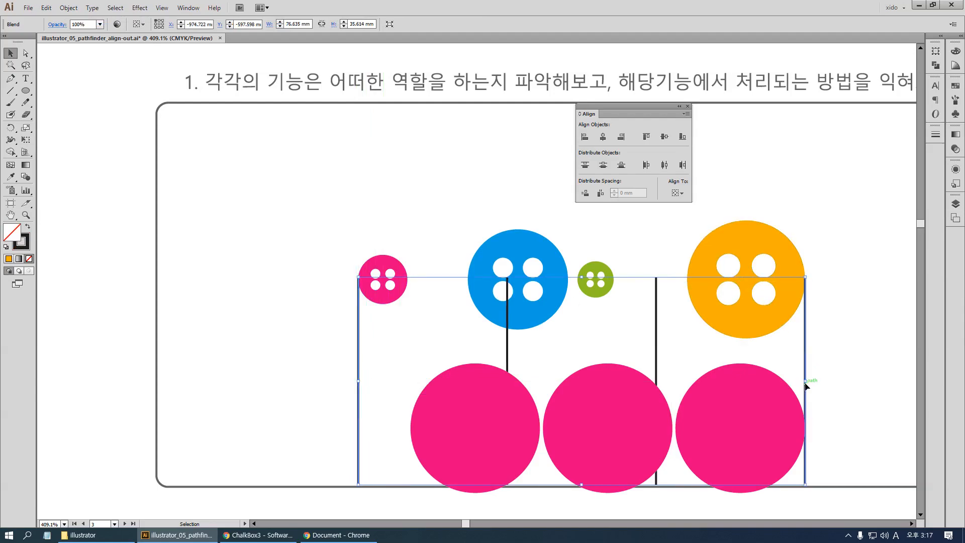
pyautogui.moveTo(809, 384); pyautogui.dragTo(688, 383)
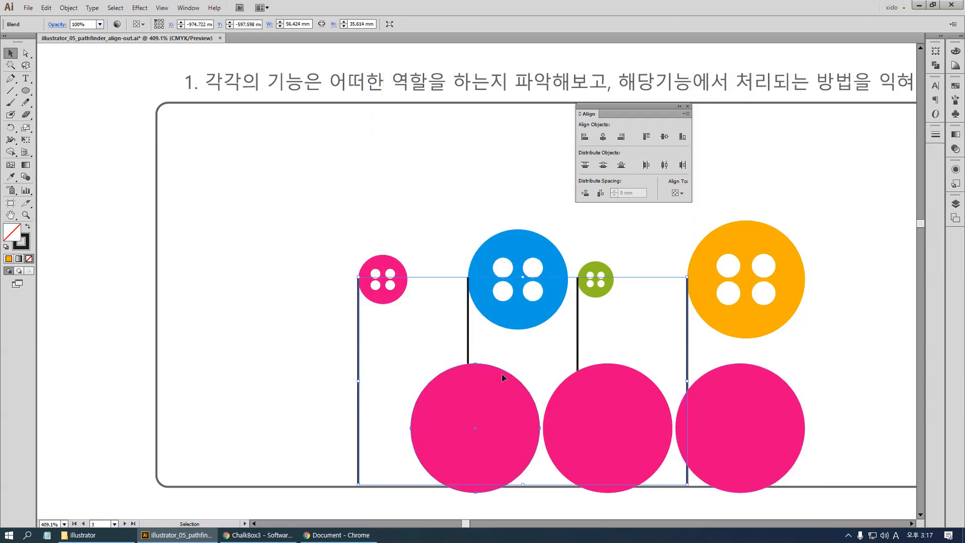
# Shrink and move the first large pink circle to fit between the first two lines, and delete the other two large circles
pyautogui.moveTo(487, 415); pyautogui.dragTo(472, 429)
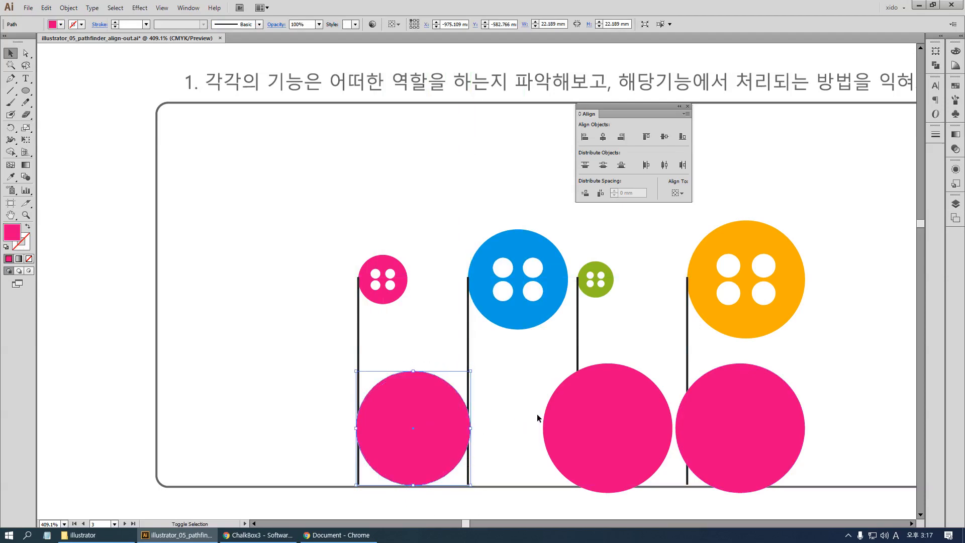
pyautogui.click(605, 416)
pyautogui.press('Delete')
pyautogui.click(760, 420)
pyautogui.press('Delete')
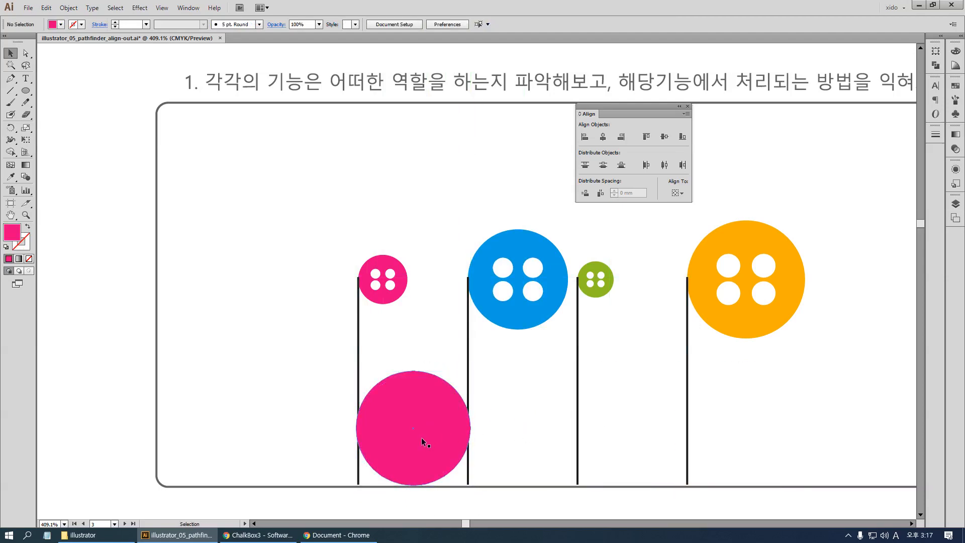
# Resize the remaining large circle to about 19.2 mm wide, and copy it into the other two gaps between the lines
pyautogui.click(421, 438)
pyautogui.moveTo(470, 431); pyautogui.dragTo(548, 434)
pyautogui.hotkey('ctrl', 'd')
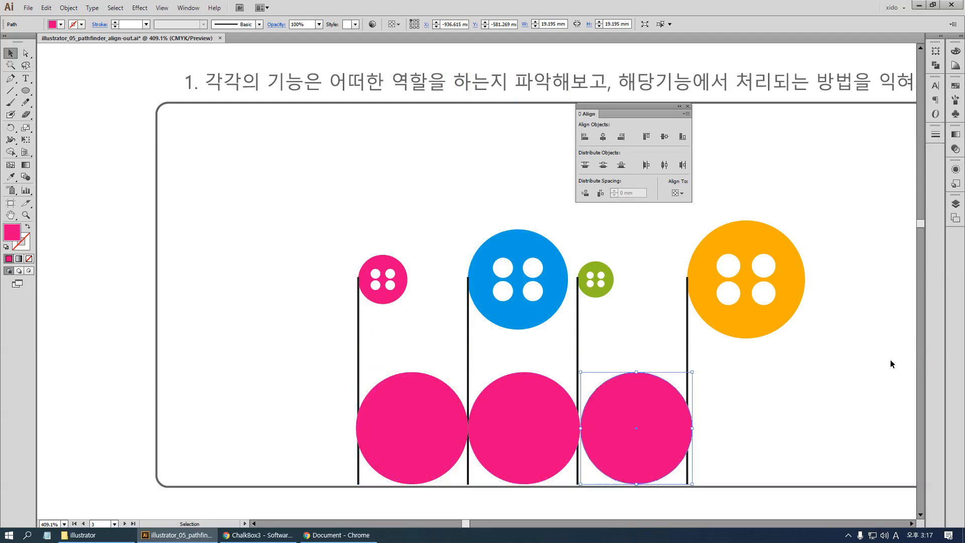
# Delete the three large pink circles together with the blended lines below the buttons
pyautogui.click(888, 362)
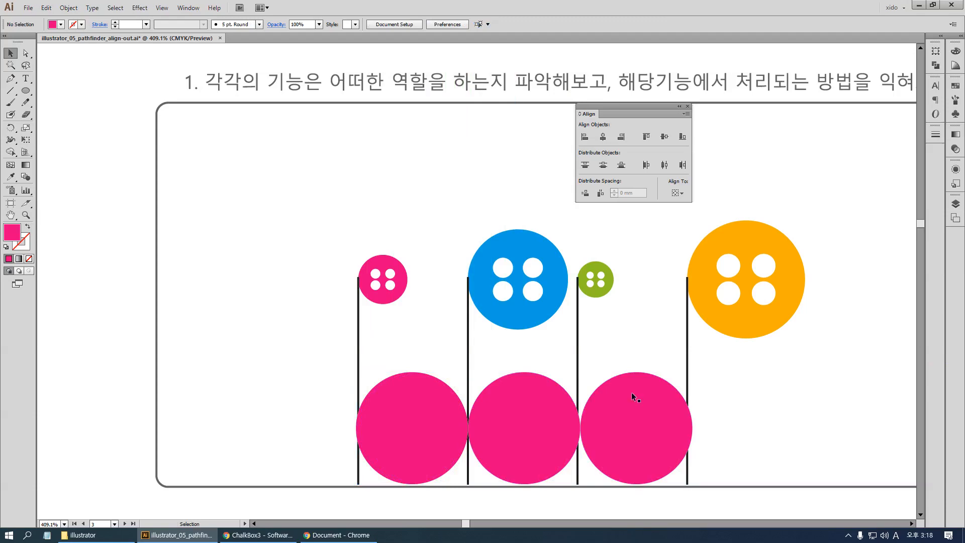
pyautogui.moveTo(318, 396); pyautogui.dragTo(741, 477)
pyautogui.press('Delete')
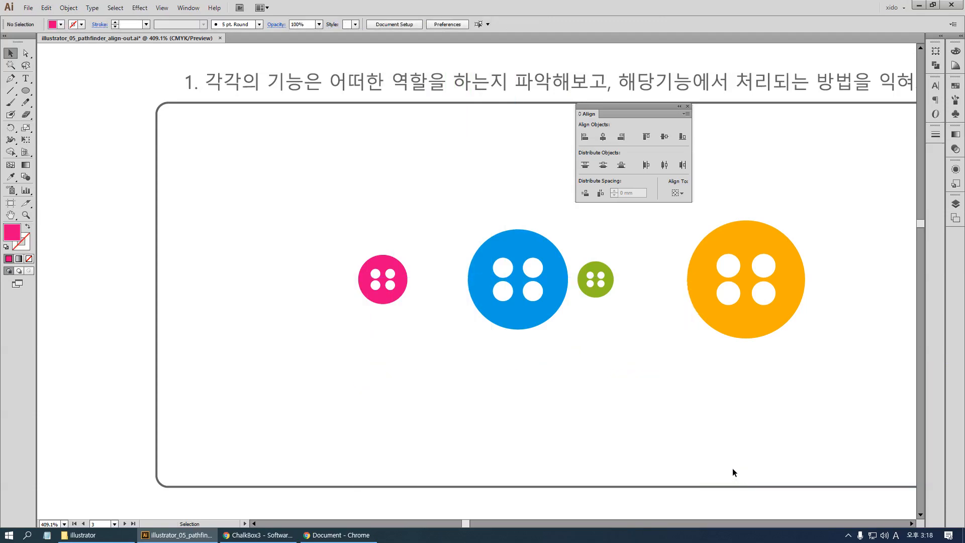
# Select all four buttons and equalize the gaps between them with Horizontal Distribute Space
pyautogui.press('ctrl')
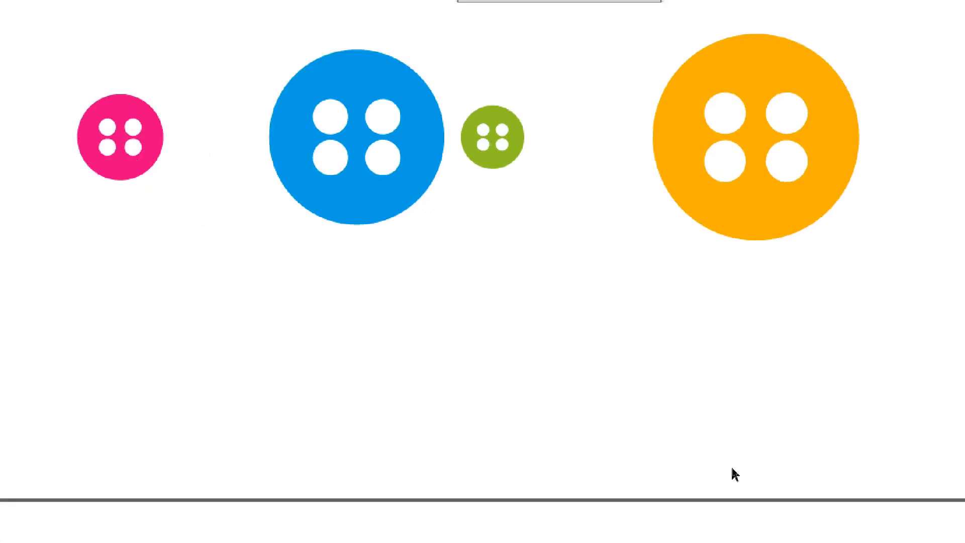
pyautogui.moveTo(357, 222); pyautogui.dragTo(790, 289)
pyautogui.moveTo(843, 305); pyautogui.dragTo(843, 305)
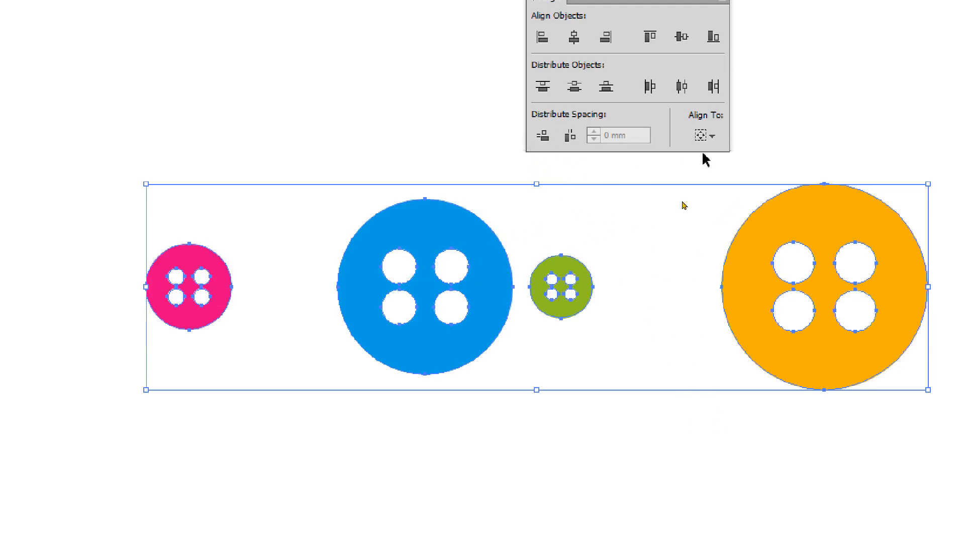
pyautogui.click(570, 141)
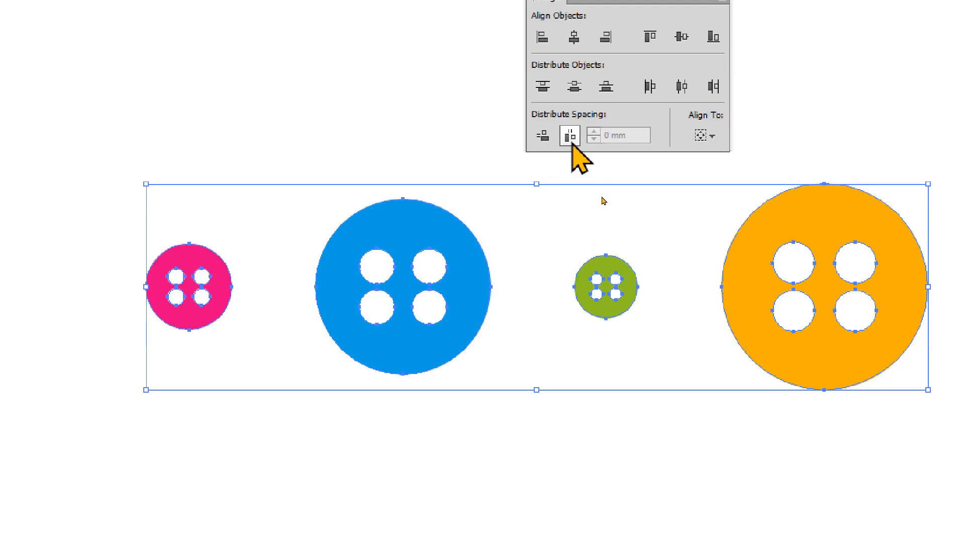
pyautogui.click(573, 143)
pyautogui.click(576, 143)
pyautogui.click(573, 143)
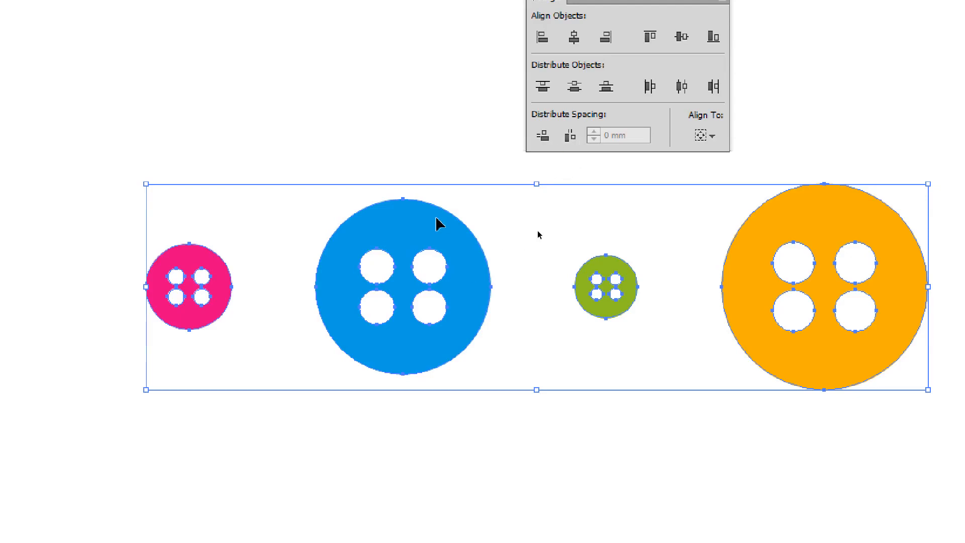
# Keep the alignment reference at Align to Selection, and make the orange button the key object
pyautogui.click(707, 135)
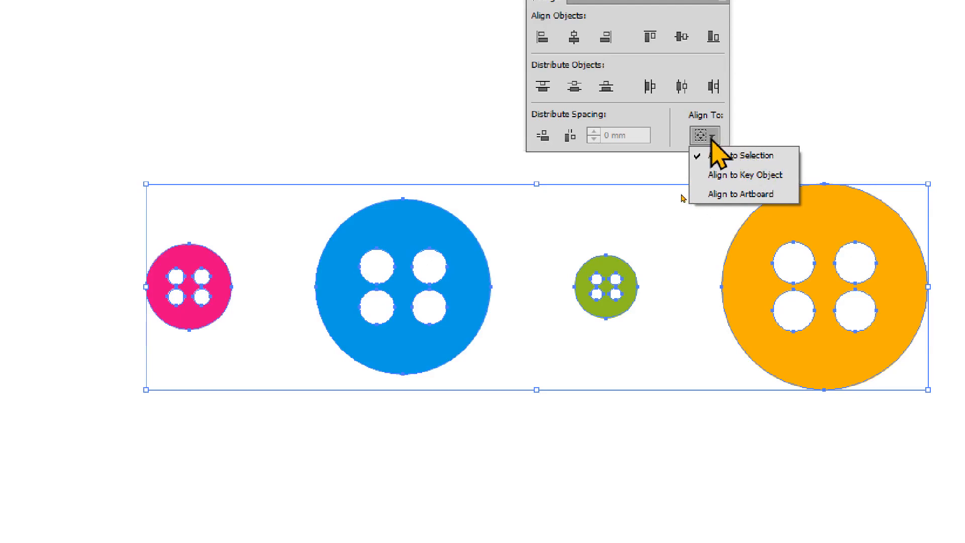
pyautogui.click(718, 153)
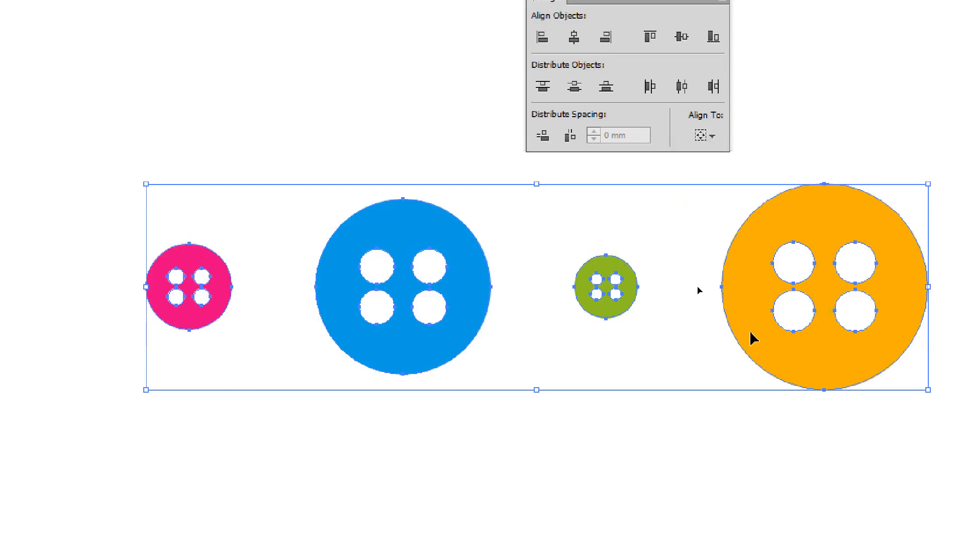
pyautogui.click(733, 273)
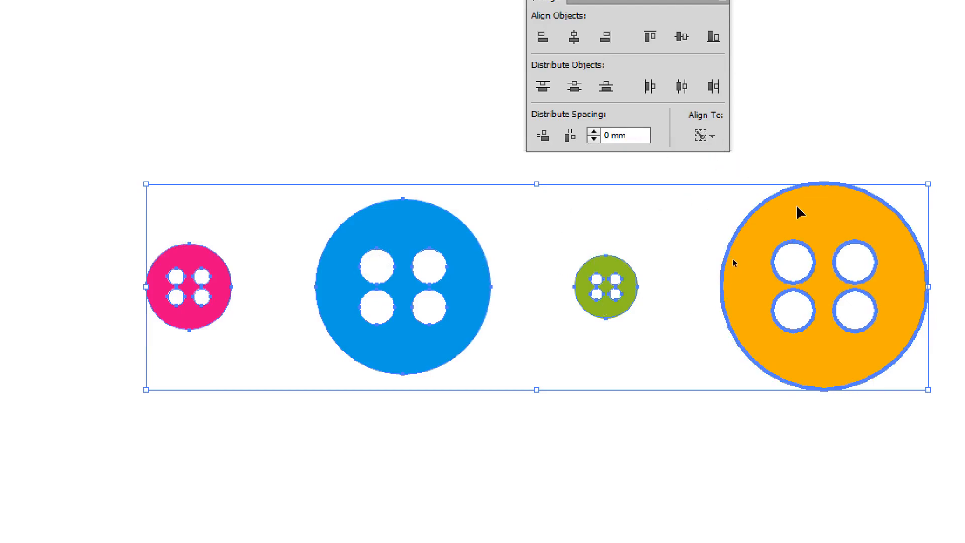
# Switch the alignment reference to Align to Selection and back to Align to Key Object
pyautogui.click(704, 136)
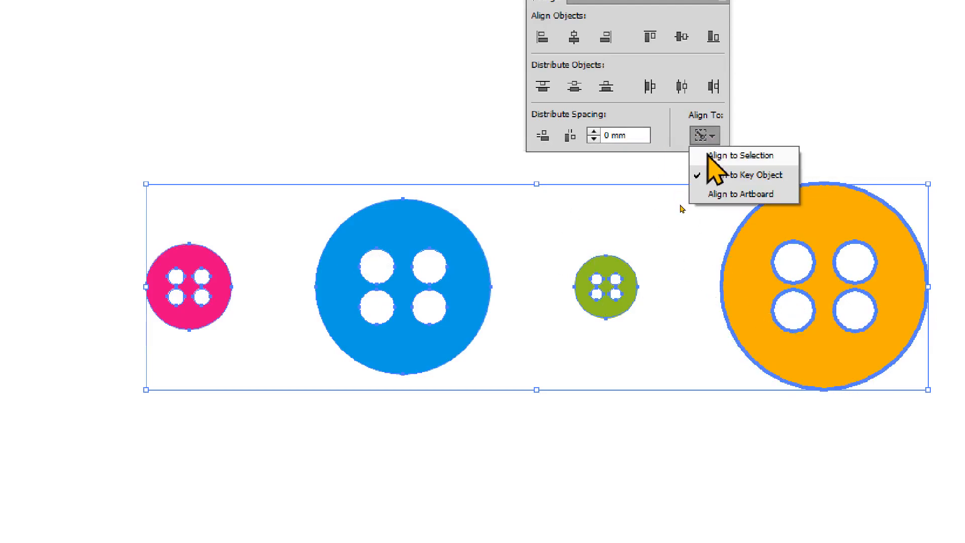
pyautogui.click(707, 156)
pyautogui.click(703, 136)
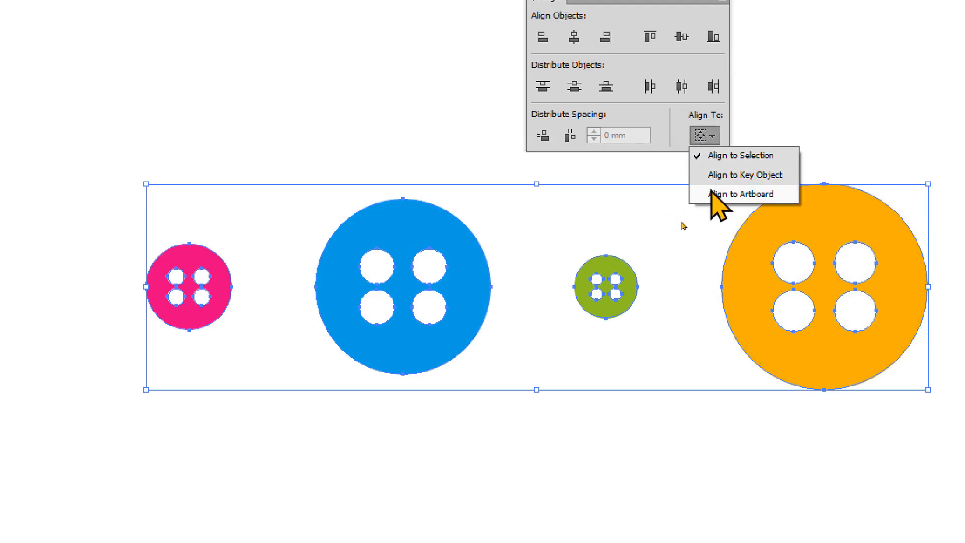
pyautogui.click(764, 176)
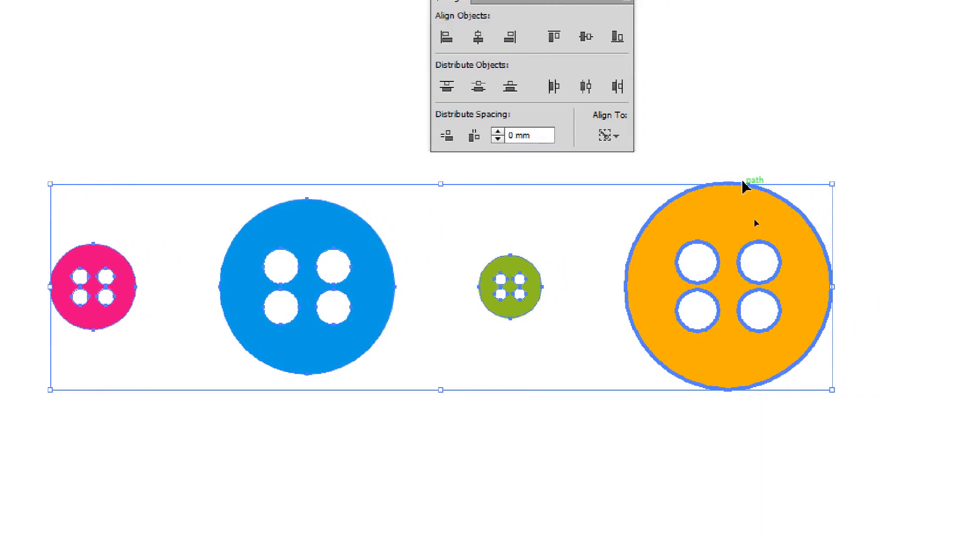
# Make the green, the blue and finally the pink button the key object of the selection
pyautogui.click(514, 268)
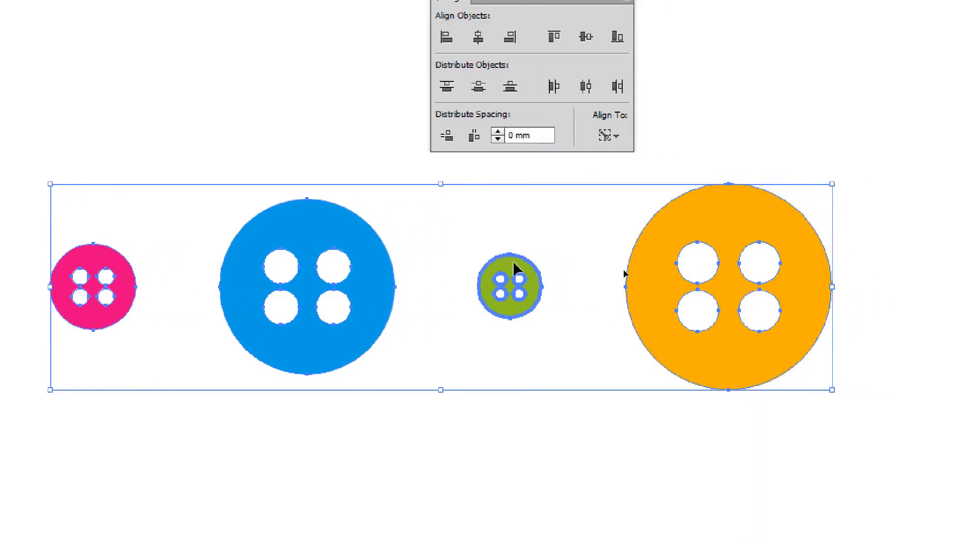
pyautogui.click(334, 244)
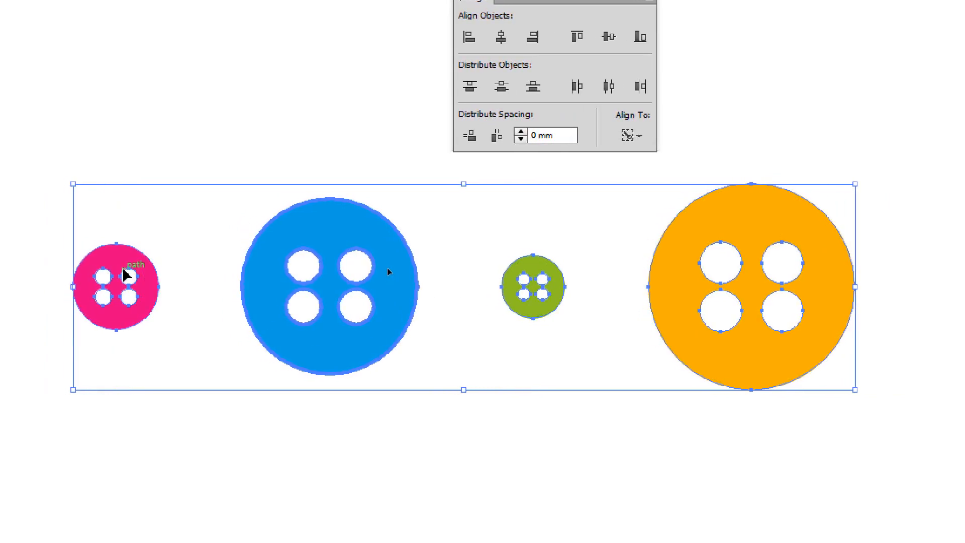
pyautogui.click(105, 267)
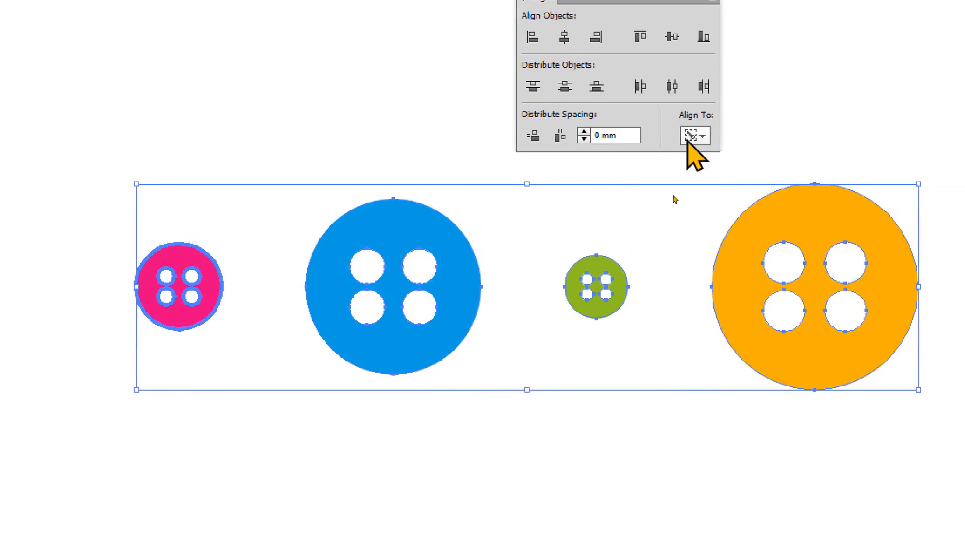
# Set the distribute spacing to 40 mm and space the buttons horizontally from the pink key object
pyautogui.click(628, 135)
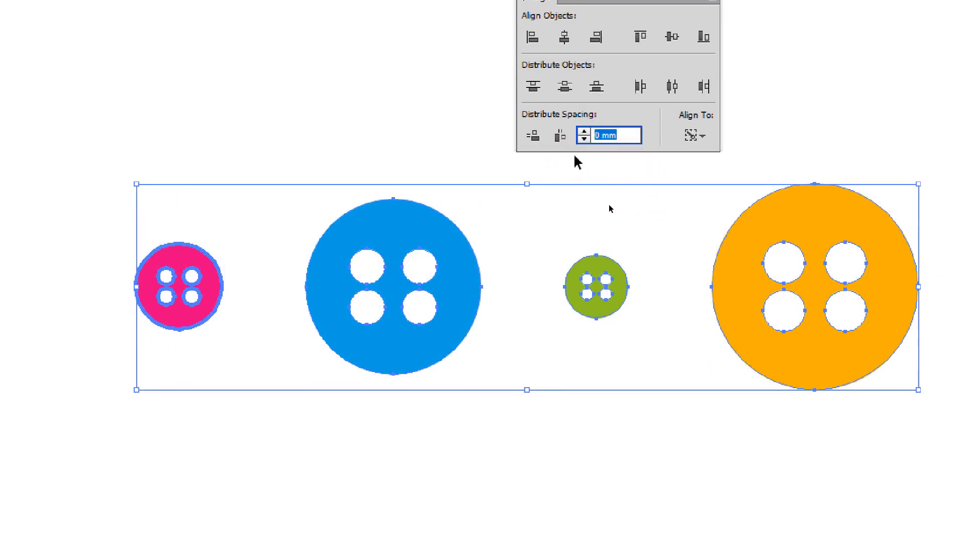
pyautogui.write('3')
pyautogui.click(563, 141)
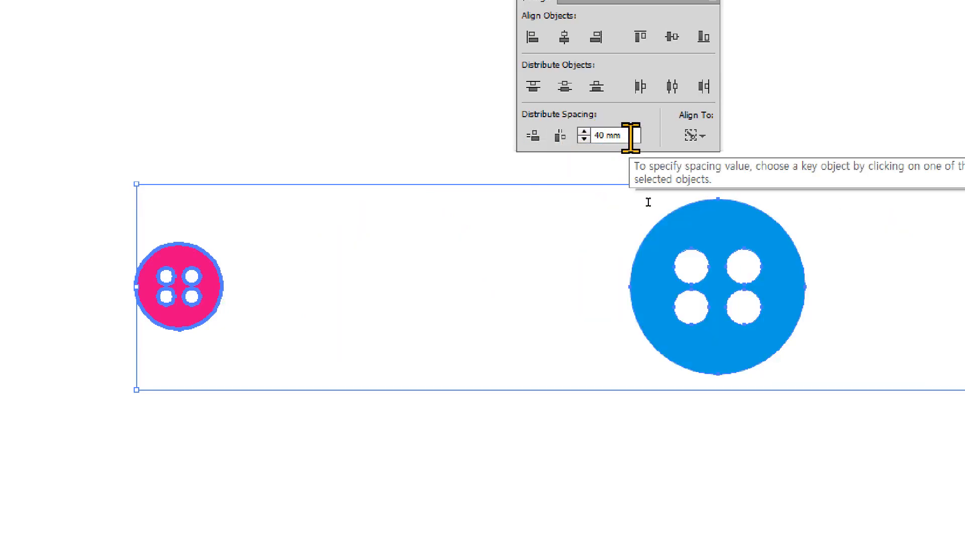
# Set the distribute spacing to 2 mm, space the buttons horizontally from the pink key object, and deselect them
pyautogui.moveTo(632, 133); pyautogui.dragTo(550, 136)
pyautogui.write('2')
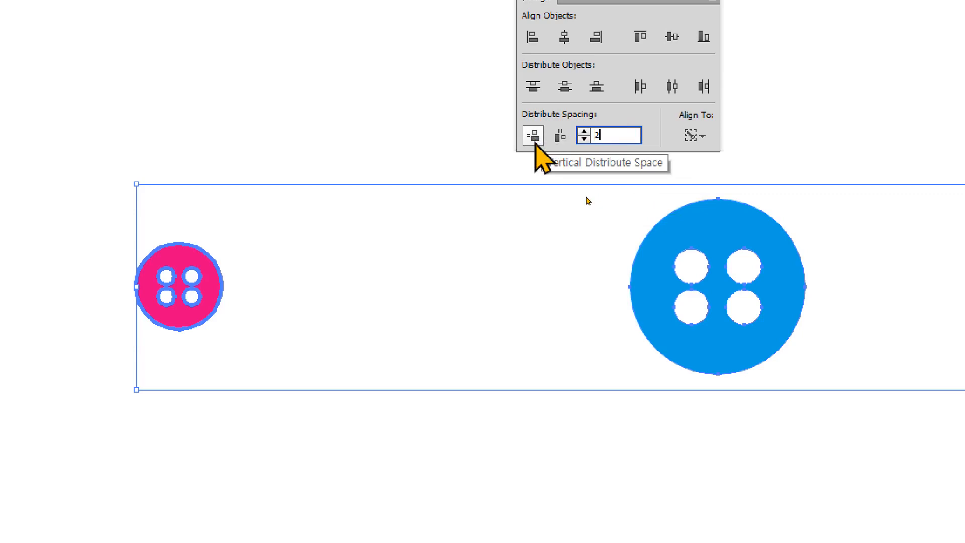
pyautogui.click(563, 139)
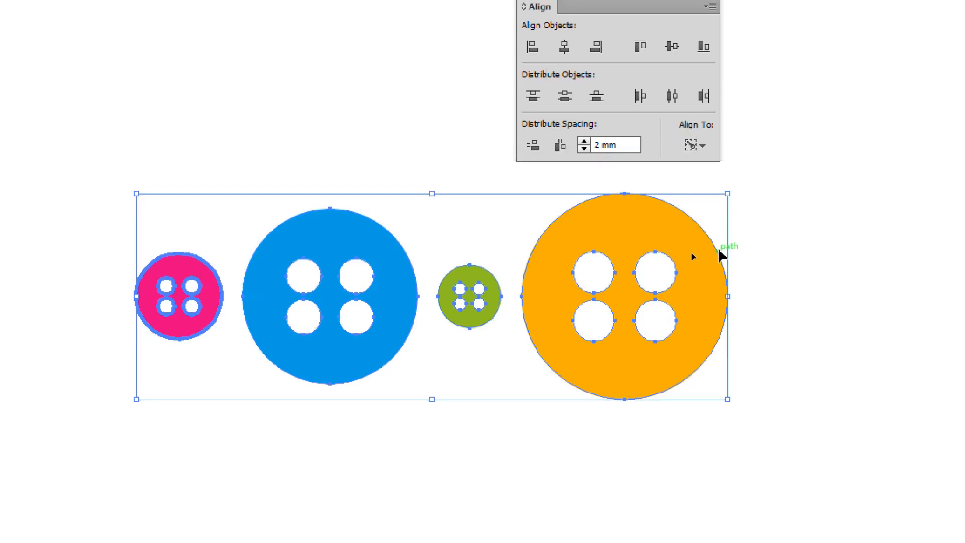
pyautogui.click(696, 146)
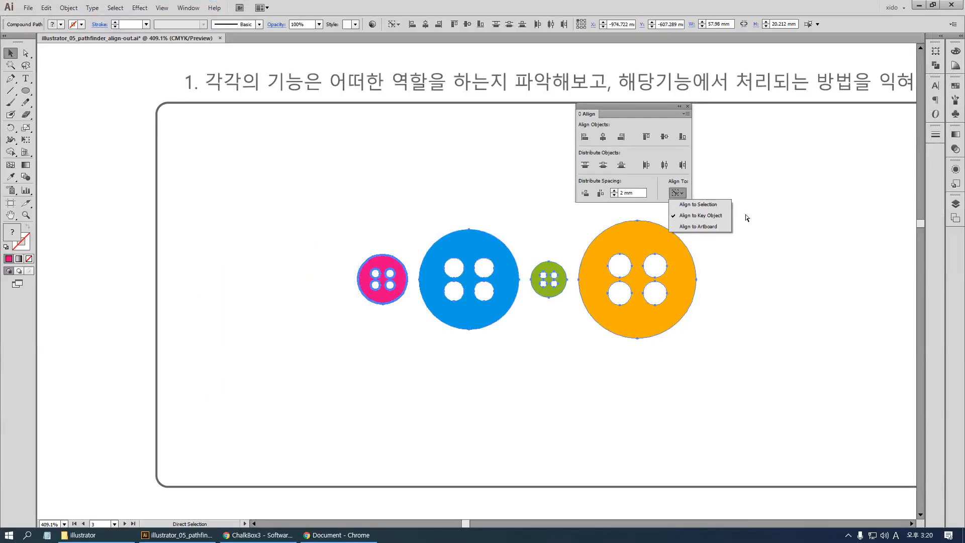
pyautogui.click(873, 262)
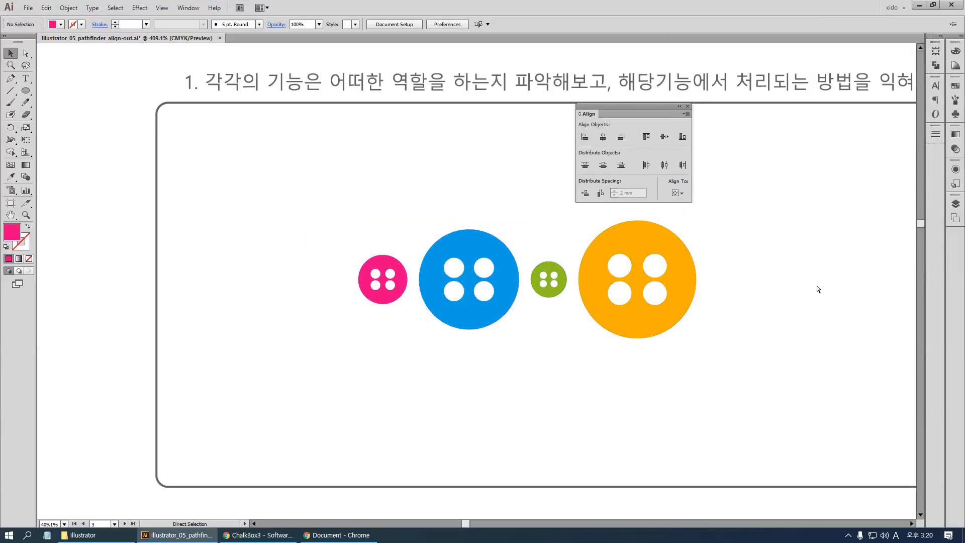
# Examine the exercise with the blue 결과물 rows and scattered pink 작업물 buttons, keeping the Align panel clear of it
pyautogui.hotkey('ctrl', '-')
pyautogui.hotkey('ctrl', '-')
pyautogui.hotkey('ctrl', '-')
pyautogui.hotkey('ctrl', '-')
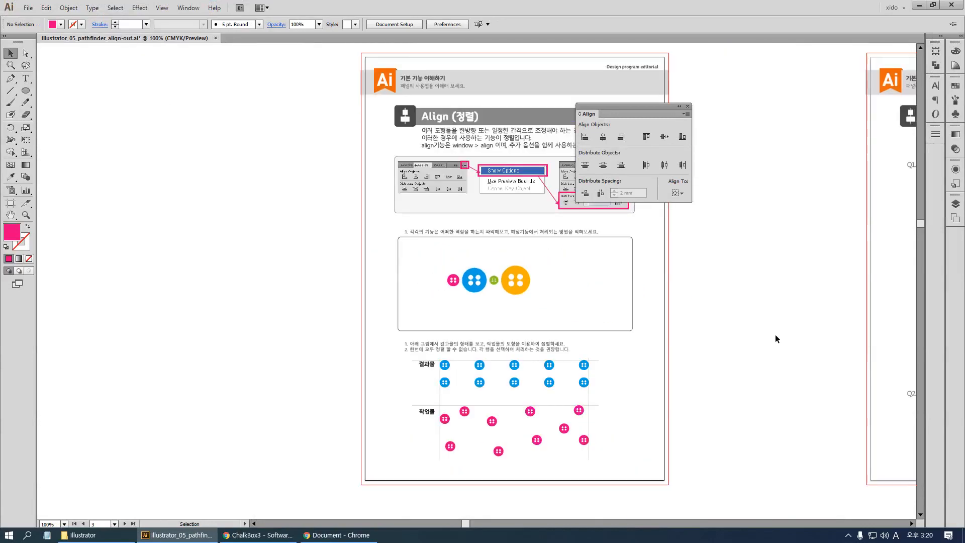
pyautogui.moveTo(784, 386); pyautogui.dragTo(573, 181)
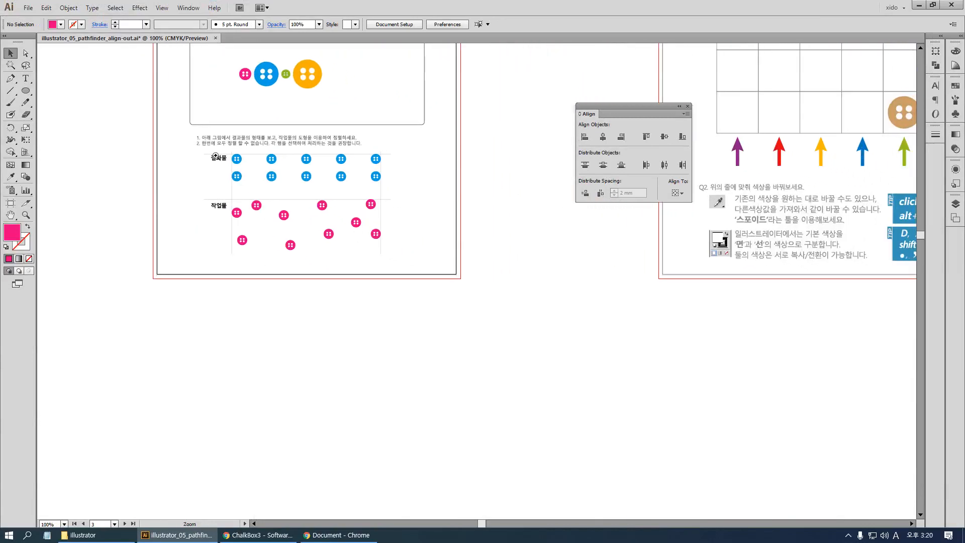
pyautogui.moveTo(203, 150); pyautogui.dragTo(492, 276)
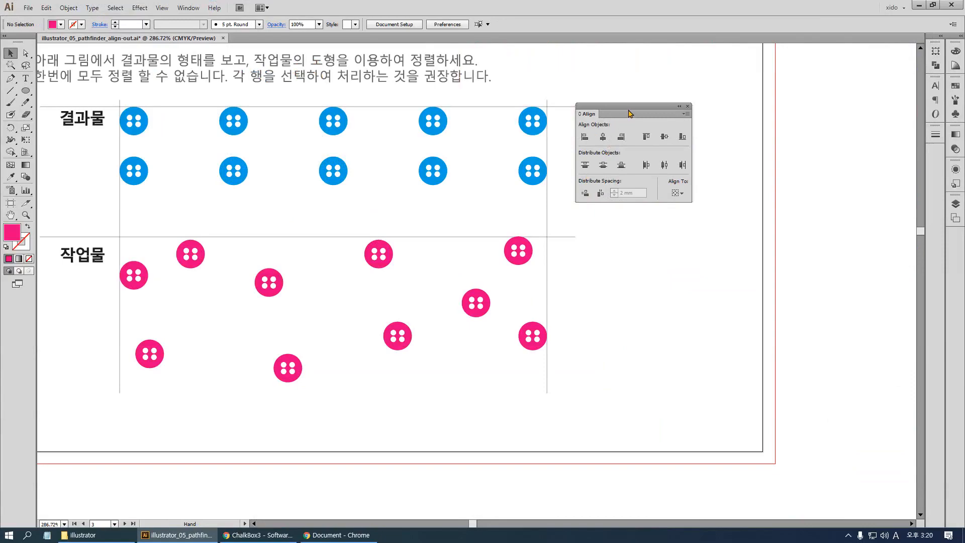
pyautogui.moveTo(630, 113); pyautogui.dragTo(807, 115)
pyautogui.moveTo(393, 173); pyautogui.dragTo(500, 169)
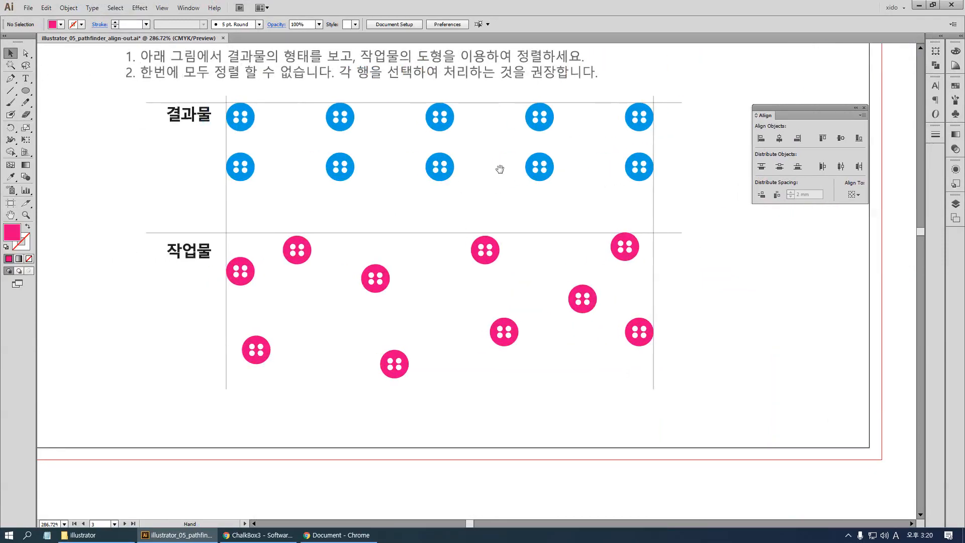
# Examine the Q1 grid exercise on the neighbouring page and its two tan reference buttons in opposite corner cells
pyautogui.moveTo(663, 284); pyautogui.dragTo(165, 451)
pyautogui.moveTo(509, 271); pyautogui.dragTo(79, 422)
pyautogui.moveTo(410, 219); pyautogui.dragTo(125, 322)
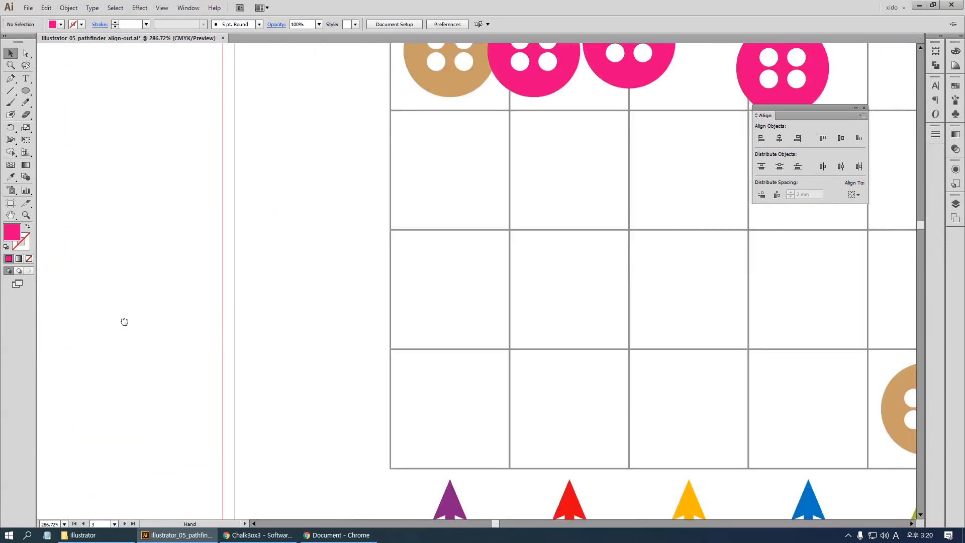
pyautogui.hotkey('ctrl', '-')
pyautogui.hotkey('ctrl', '-')
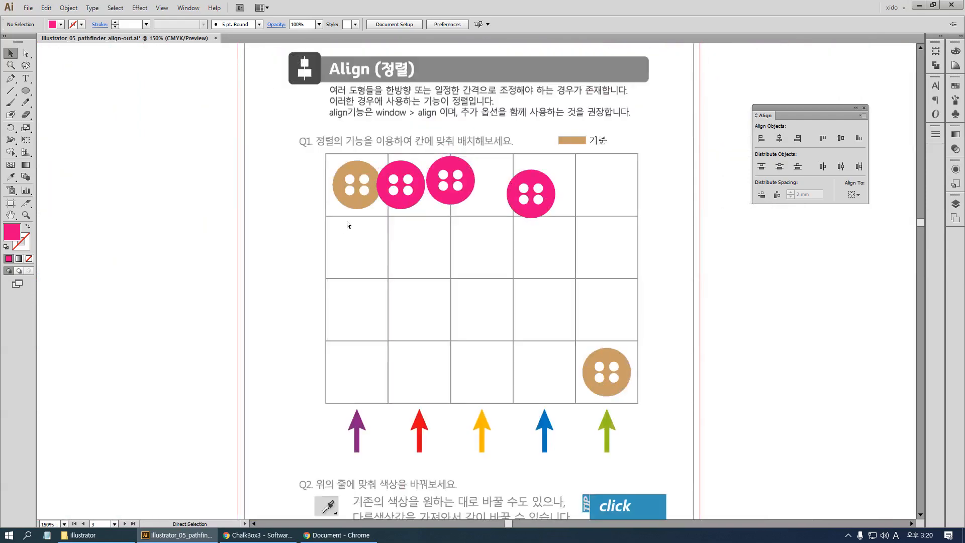
pyautogui.moveTo(566, 145); pyautogui.dragTo(506, 107)
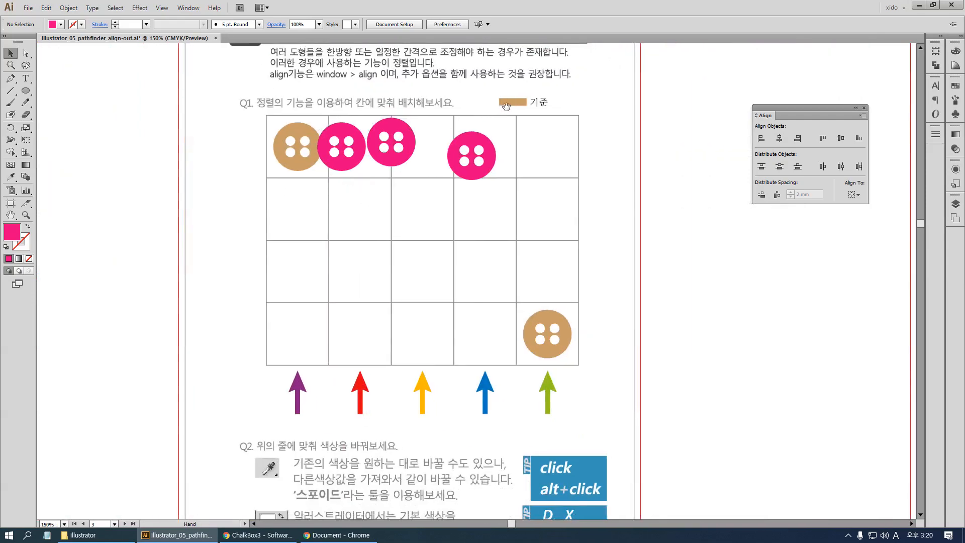
pyautogui.click(306, 134)
pyautogui.keyDown('shift'); pyautogui.click(553, 322); pyautogui.keyUp('shift')
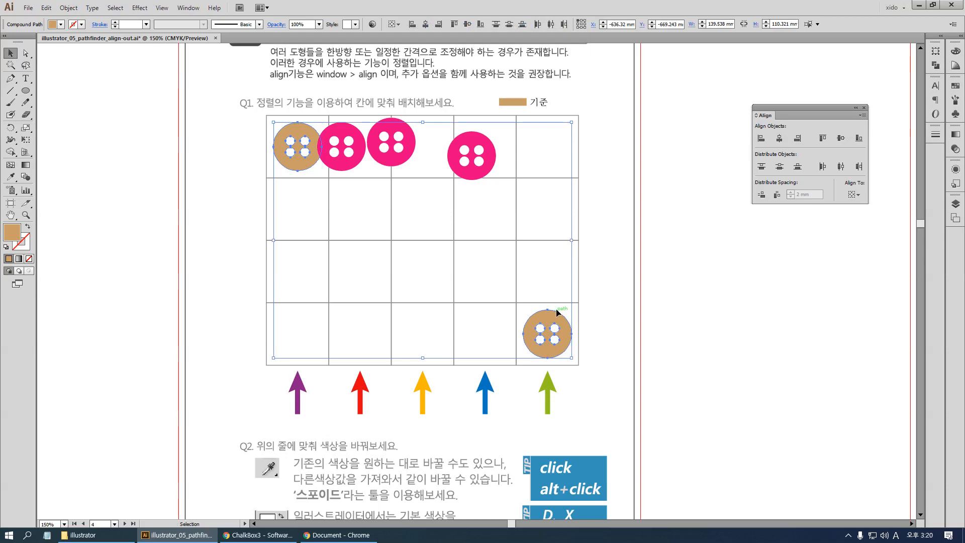
pyautogui.click(406, 201)
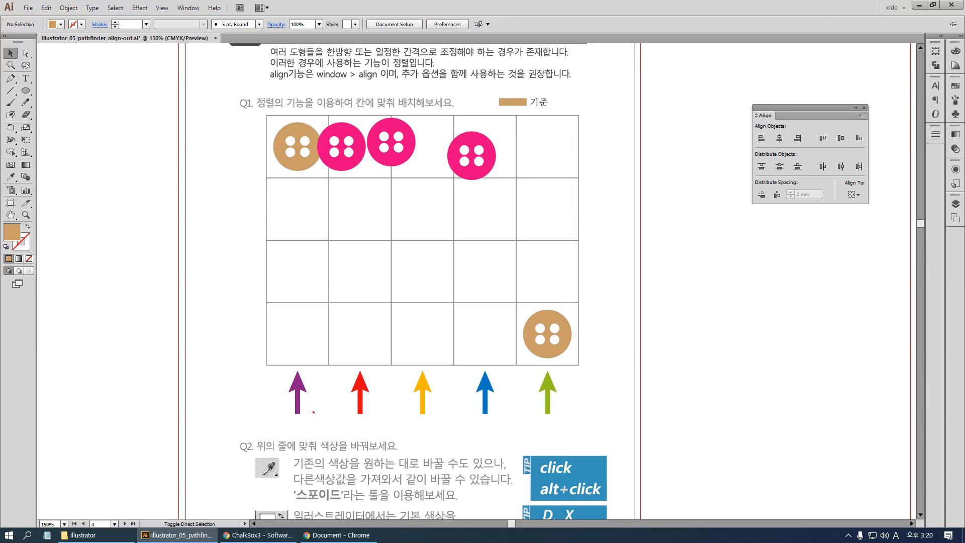
pyautogui.moveTo(314, 412)
pyautogui.mouseDown()
pyautogui.moveTo(287, 402)
pyautogui.moveTo(308, 373)
pyautogui.moveTo(326, 384)
pyautogui.moveTo(307, 407)
pyautogui.moveTo(320, 339)
pyautogui.moveTo(316, 130)
pyautogui.moveTo(273, 188)
pyautogui.mouseUp()
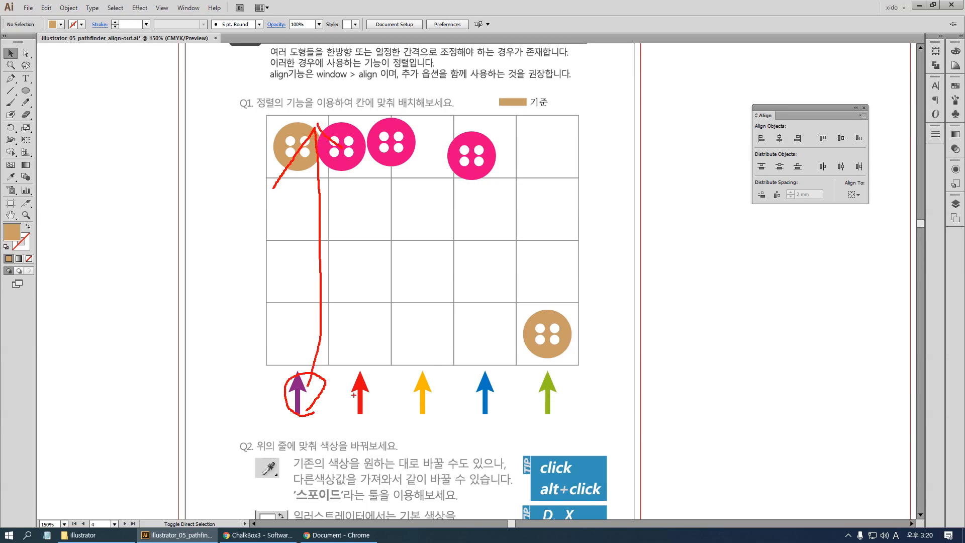
pyautogui.moveTo(363, 376)
pyautogui.mouseDown()
pyautogui.moveTo(367, 312)
pyautogui.moveTo(361, 152)
pyautogui.moveTo(340, 201)
pyautogui.mouseUp()
pyautogui.moveTo(361, 153); pyautogui.dragTo(391, 198)
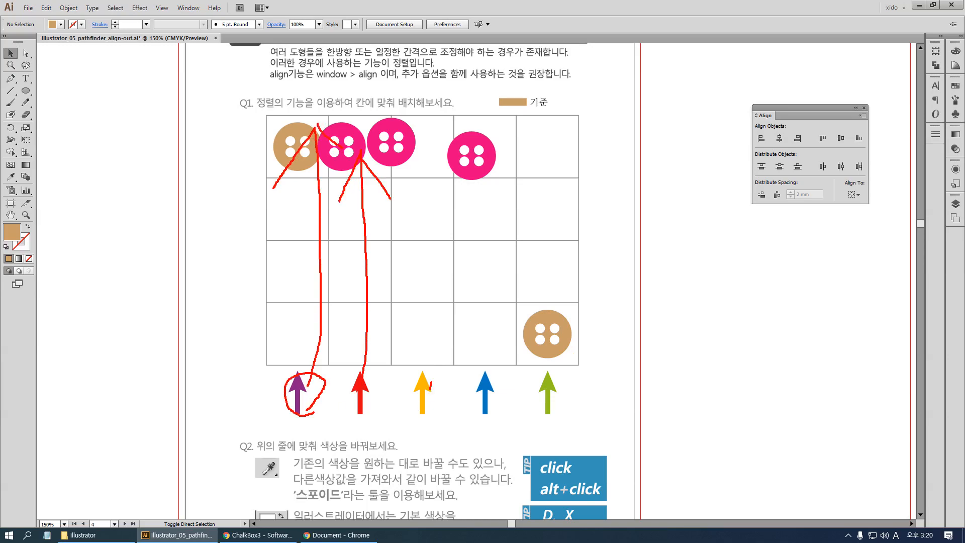
pyautogui.moveTo(431, 384)
pyautogui.mouseDown()
pyautogui.moveTo(417, 210)
pyautogui.moveTo(409, 229)
pyautogui.mouseUp()
pyautogui.moveTo(440, 175); pyautogui.dragTo(468, 218)
pyautogui.moveTo(490, 363)
pyautogui.mouseDown()
pyautogui.moveTo(491, 387)
pyautogui.moveTo(486, 146)
pyautogui.mouseUp()
pyautogui.moveTo(485, 151); pyautogui.dragTo(459, 204)
pyautogui.moveTo(556, 402); pyautogui.dragTo(564, 121)
pyautogui.moveTo(564, 121); pyautogui.dragTo(540, 160)
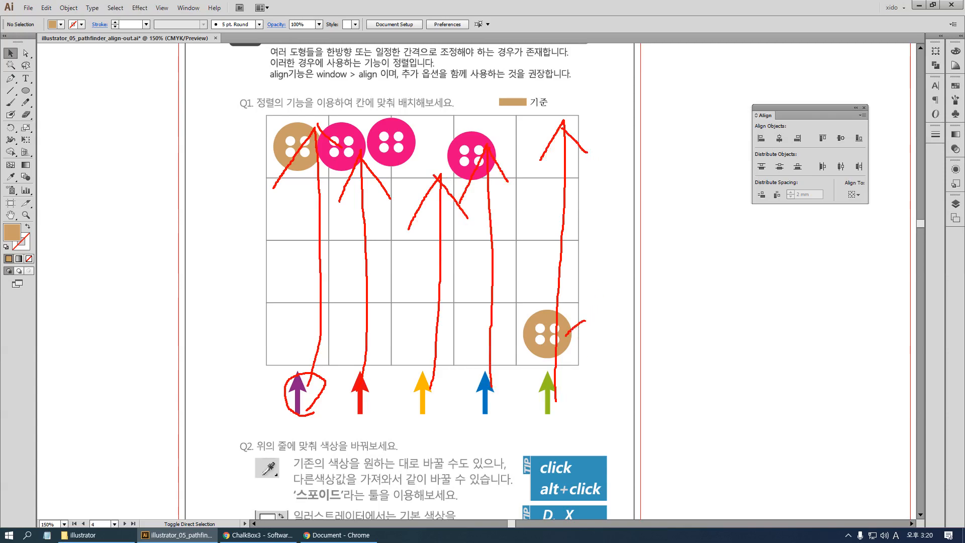
pyautogui.moveTo(563, 338); pyautogui.dragTo(673, 347)
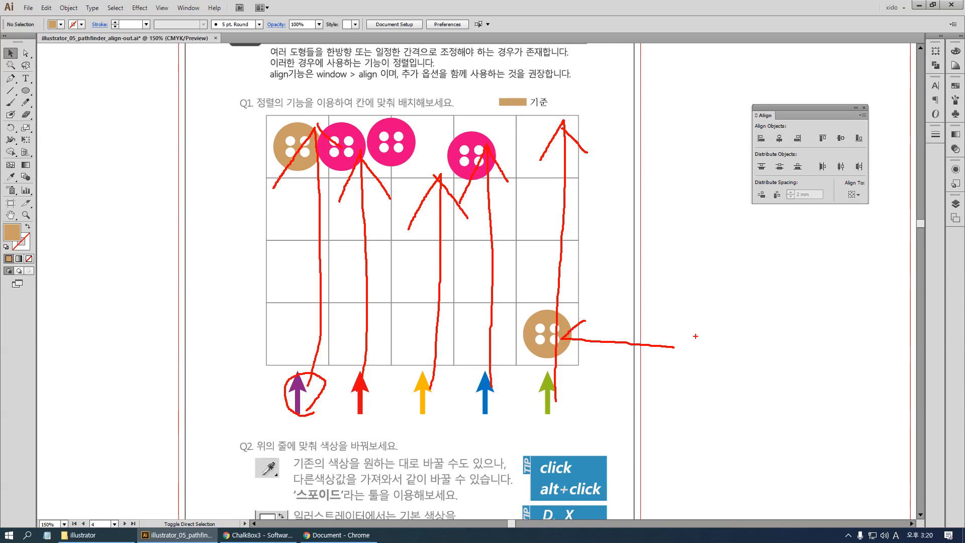
pyautogui.press('Escape')
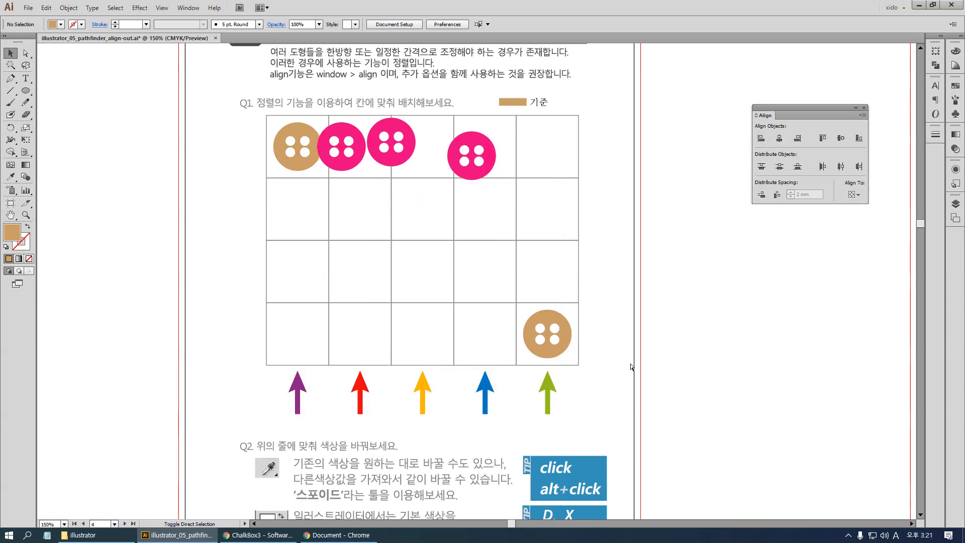
# View the two Align worksheet pages side by side
pyautogui.hotkey('ctrl', '-')
pyautogui.hotkey('ctrl', '-')
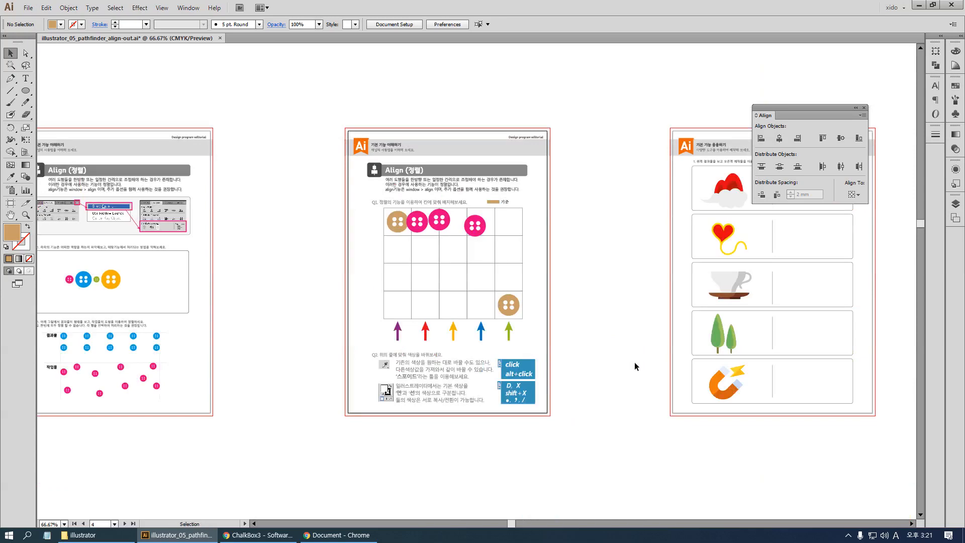
pyautogui.moveTo(562, 374); pyautogui.dragTo(724, 353)
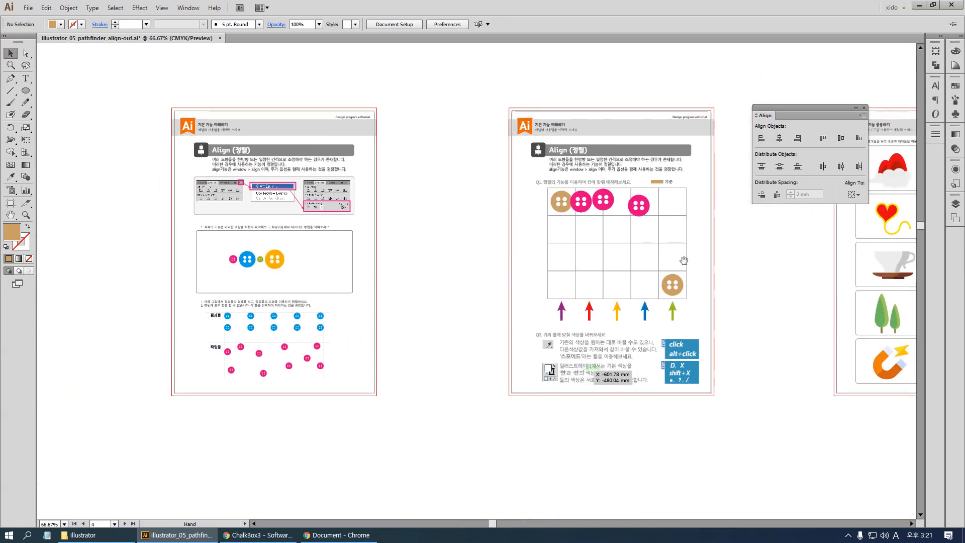